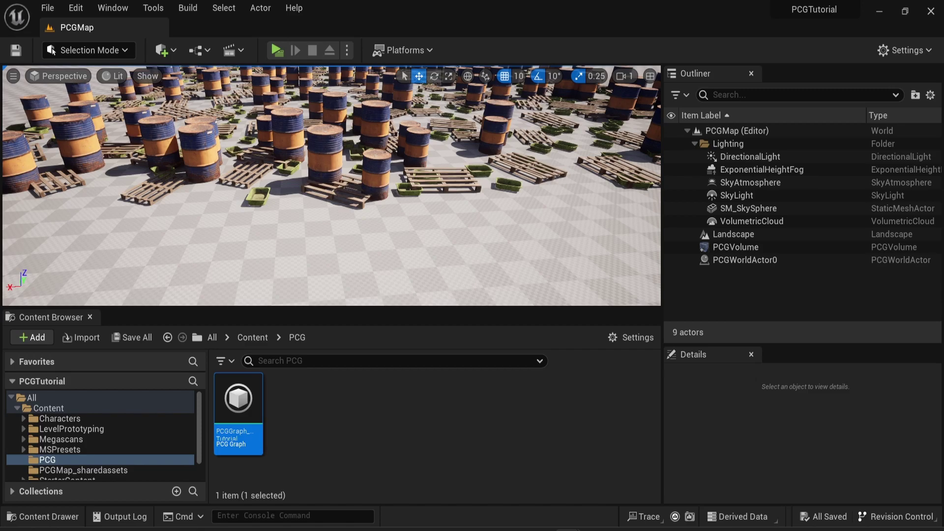
# Open PCGGraph_Tutorial and enable debug display on the Transform Points nodes of the top, Wooden pallets and Barrels branches.
pyautogui.moveTo(331, 185); pyautogui.dragTo(419, 215, button='right')
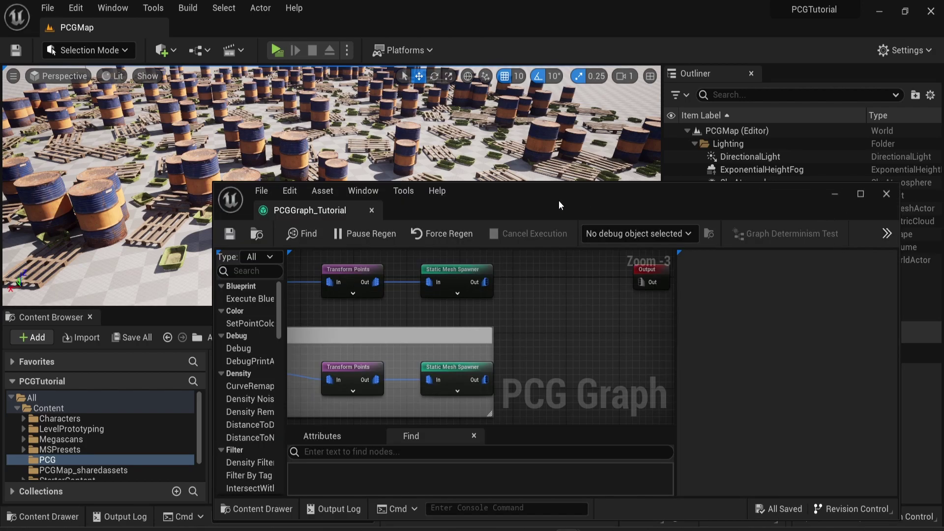
pyautogui.moveTo(558, 199); pyautogui.dragTo(561, 165)
pyautogui.scroll(-3, 523, 255)
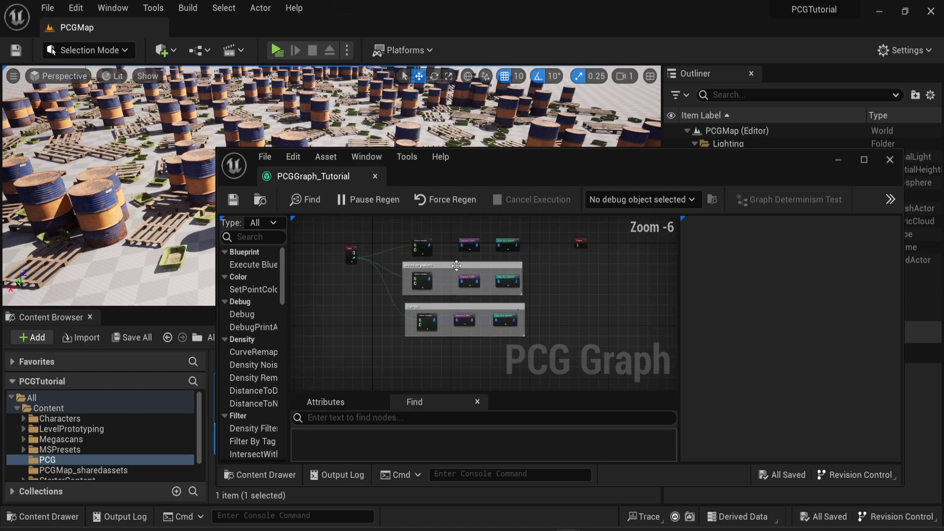
pyautogui.scroll(2, 395, 264)
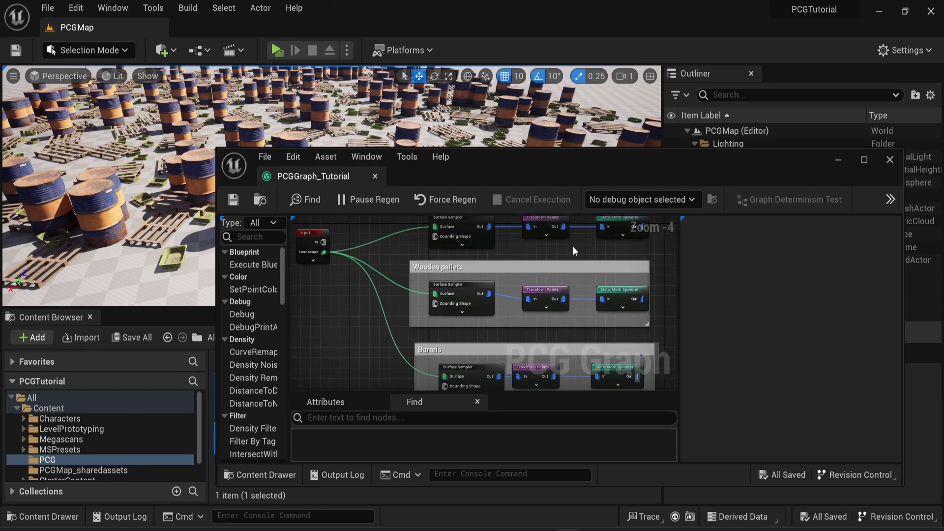
pyautogui.moveTo(546, 256); pyautogui.dragTo(469, 290, button='right')
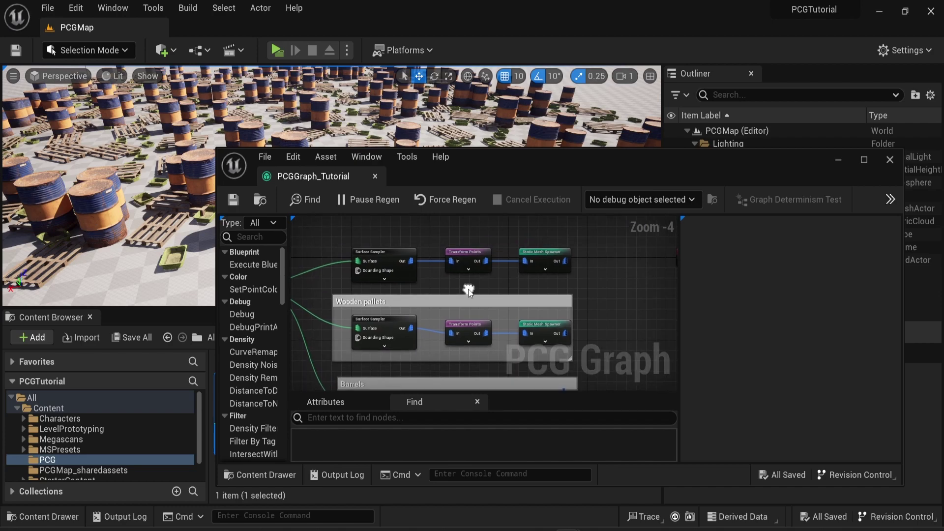
pyautogui.click(469, 255)
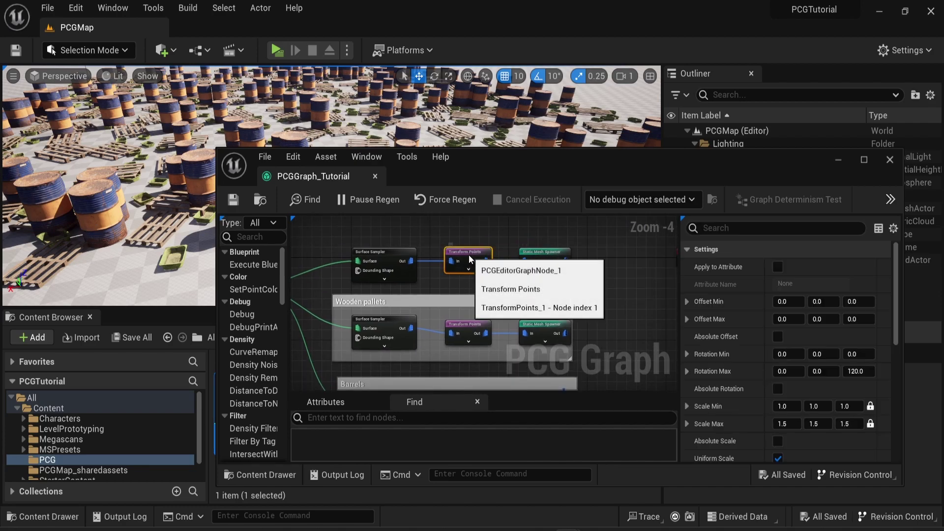
pyautogui.click(470, 325)
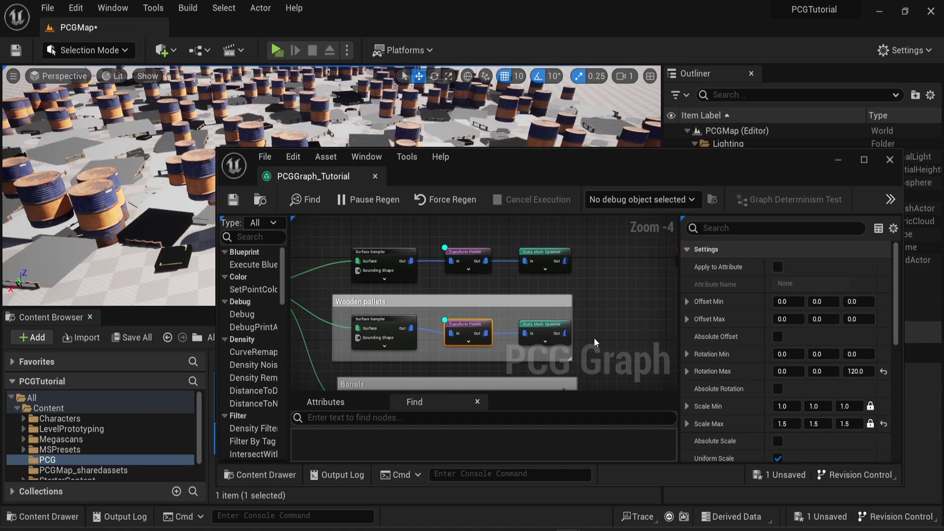
pyautogui.moveTo(594, 347); pyautogui.dragTo(601, 270, button='right')
pyautogui.click(465, 327)
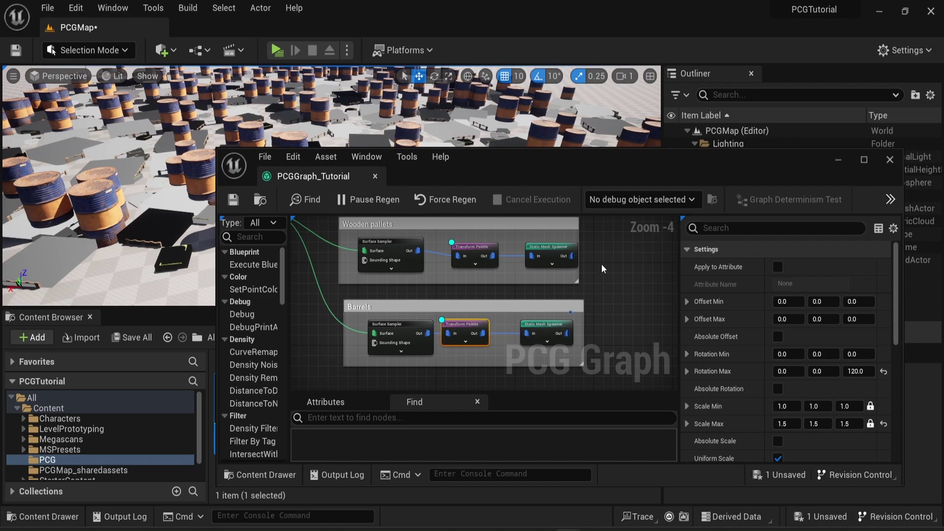
# Disconnect the Static Mesh Spawner from the Transform Points node in all three branches so only debug points are shown.
pyautogui.moveTo(603, 268); pyautogui.dragTo(531, 290, button='right')
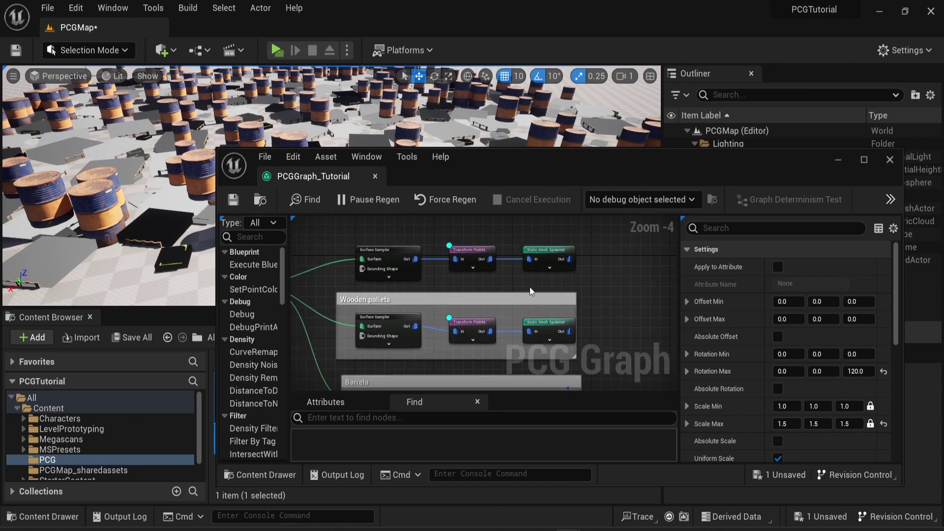
pyautogui.keyDown('alt'); pyautogui.click(510, 258); pyautogui.keyUp('alt')
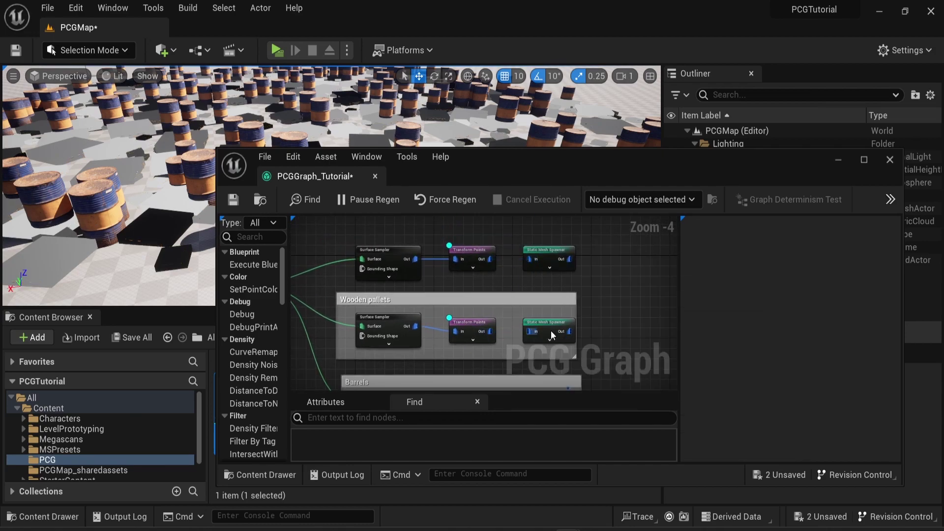
pyautogui.moveTo(605, 285); pyautogui.dragTo(578, 240, button='right')
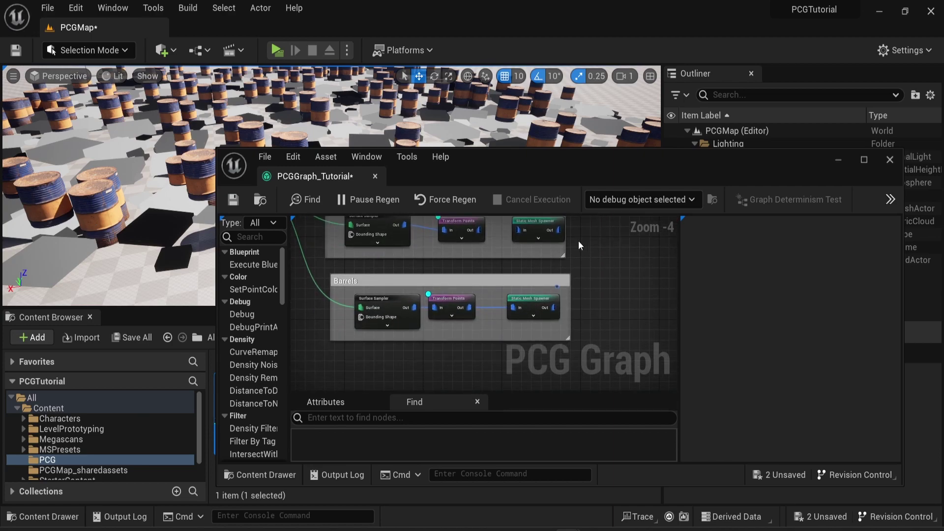
pyautogui.keyDown('alt'); pyautogui.click(495, 307); pyautogui.keyUp('alt')
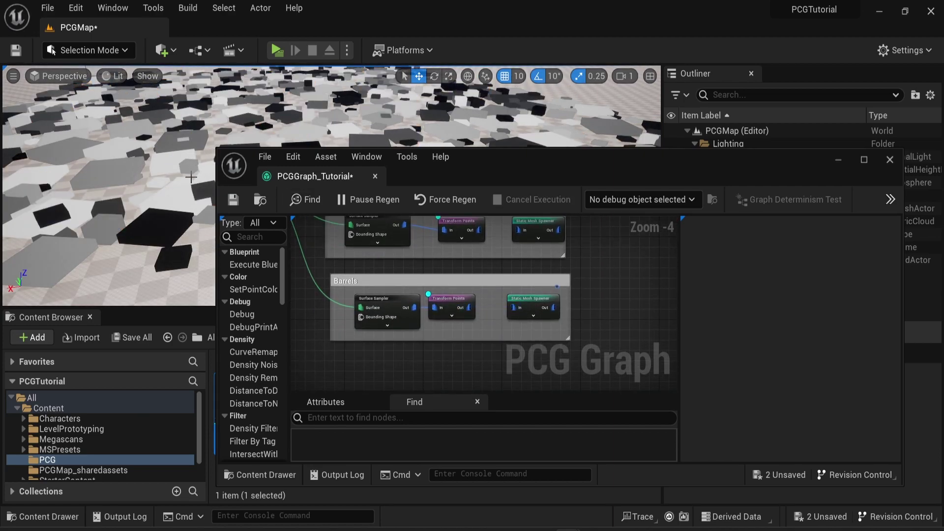
pyautogui.moveTo(136, 152); pyautogui.dragTo(96, 156, button='right')
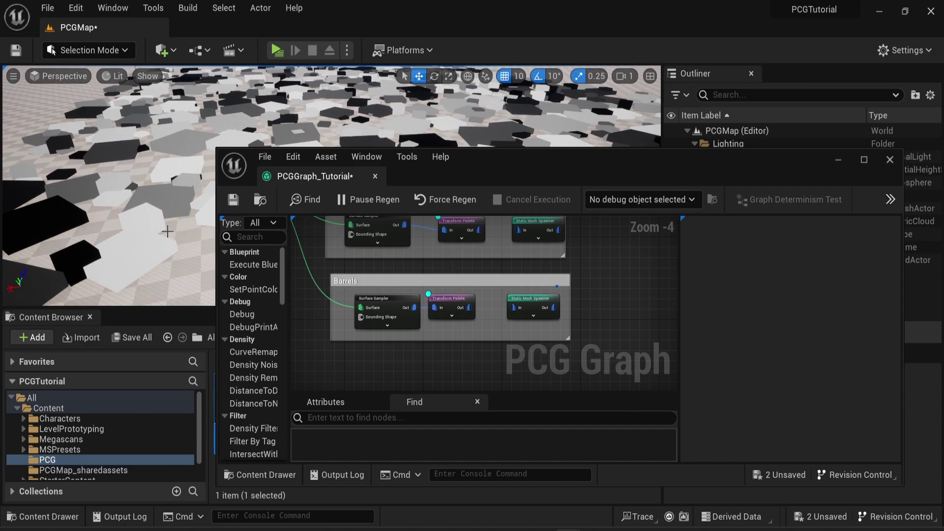
# Set the point extents X and Y of the Barrels branch's Surface Sampler to 40.
pyautogui.moveTo(414, 256); pyautogui.dragTo(466, 336, button='right')
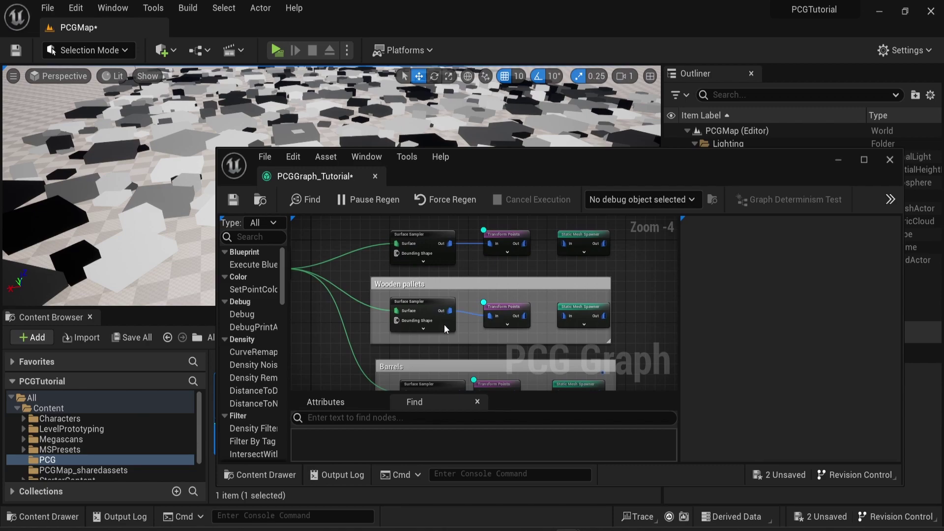
pyautogui.moveTo(435, 328); pyautogui.dragTo(419, 246, button='right')
pyautogui.click(418, 300)
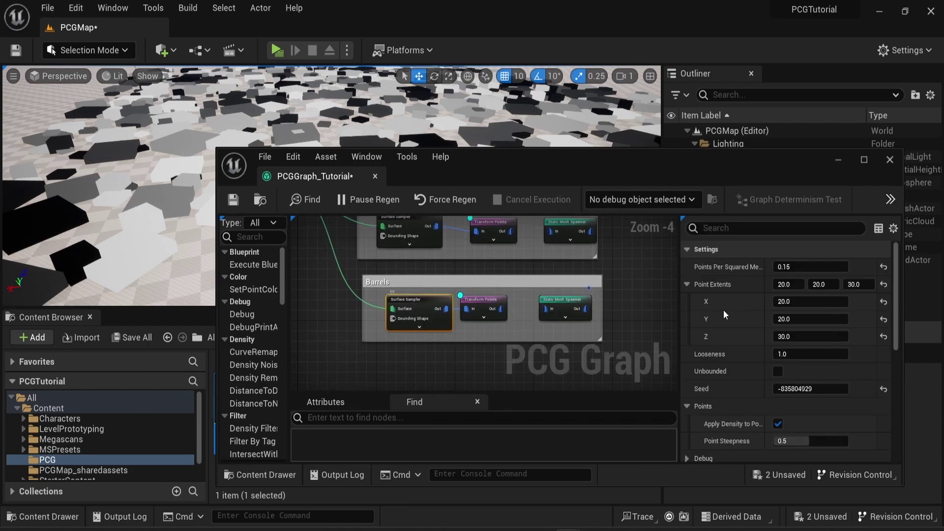
pyautogui.click(793, 284)
pyautogui.write('40')
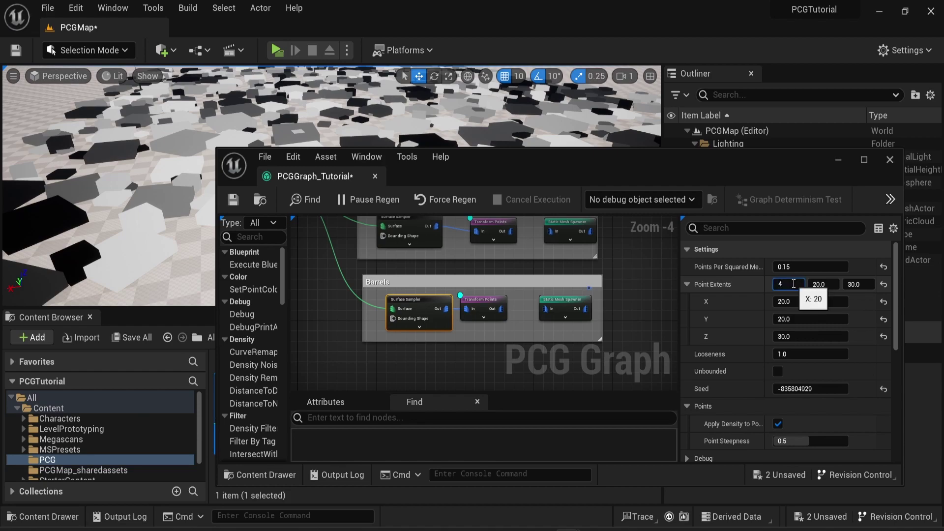
pyautogui.press('Tab')
pyautogui.write('40')
pyautogui.press('Tab')
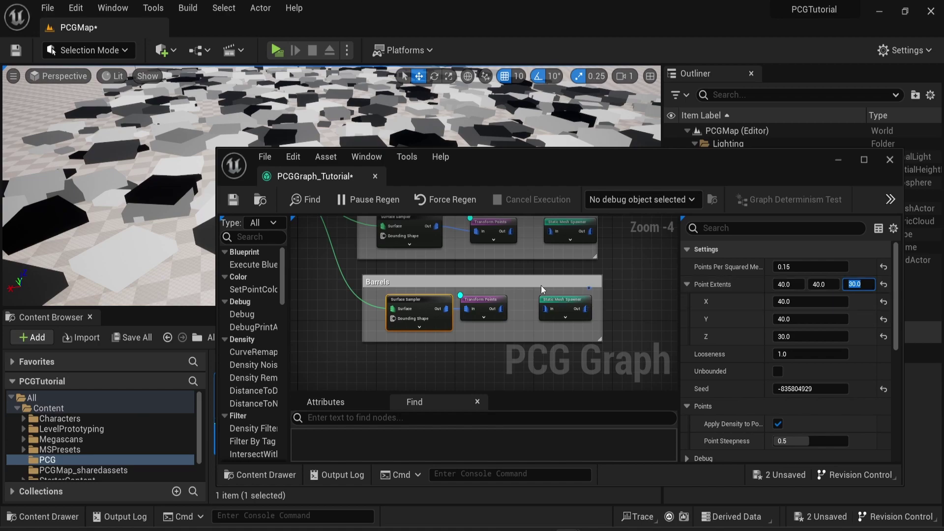
# Break the links between the Surface Sampler and Transform Points nodes in the Wooden pallets and top branches.
pyautogui.moveTo(513, 266); pyautogui.dragTo(513, 332, button='right')
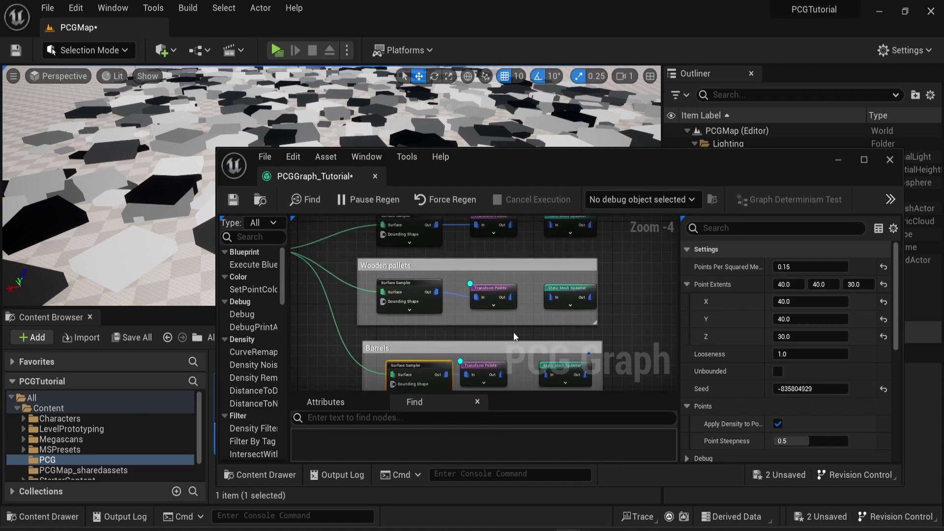
pyautogui.keyDown('alt'); pyautogui.click(459, 296); pyautogui.keyUp('alt')
pyautogui.keyDown('alt'); pyautogui.click(457, 225); pyautogui.keyUp('alt')
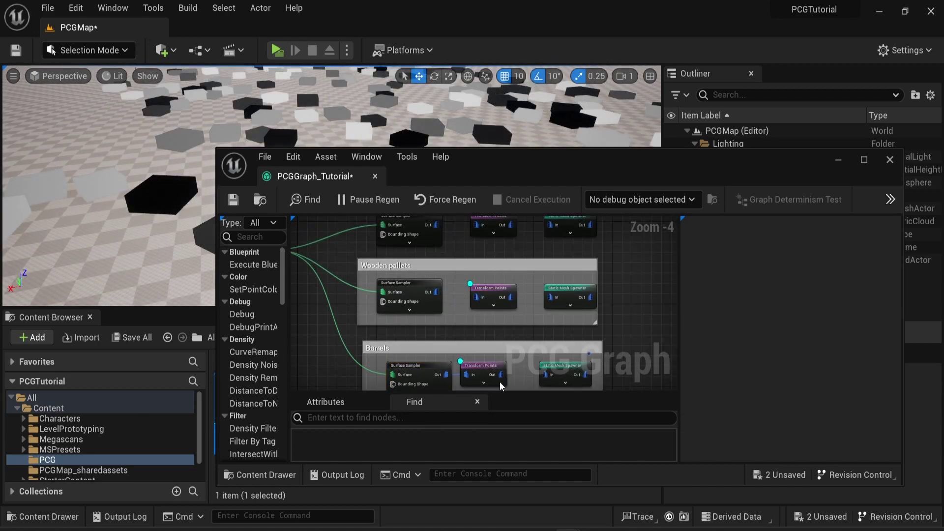
# Reconnect the Barrels branch's Transform Points output to its Static Mesh Spawner and view the barrels in the level.
pyautogui.moveTo(500, 381); pyautogui.dragTo(492, 301, button='right')
pyautogui.click(484, 286)
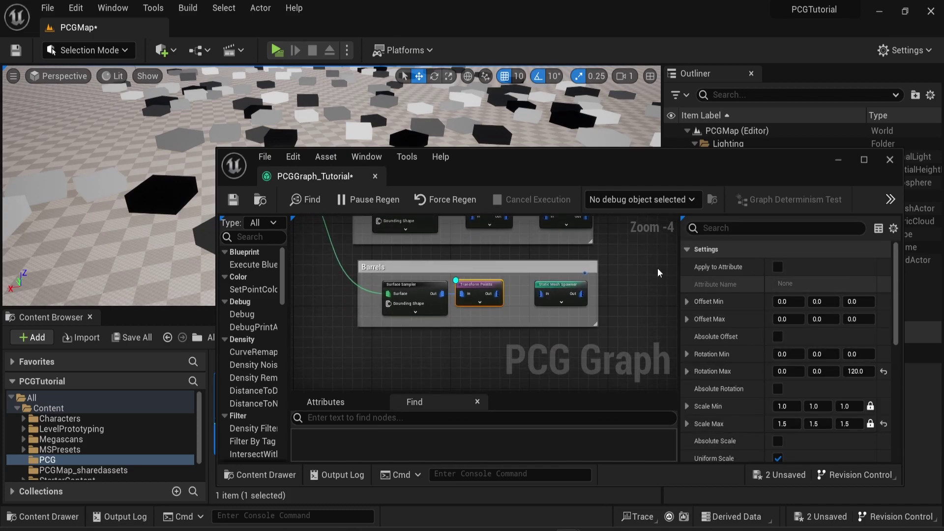
pyautogui.click(429, 287)
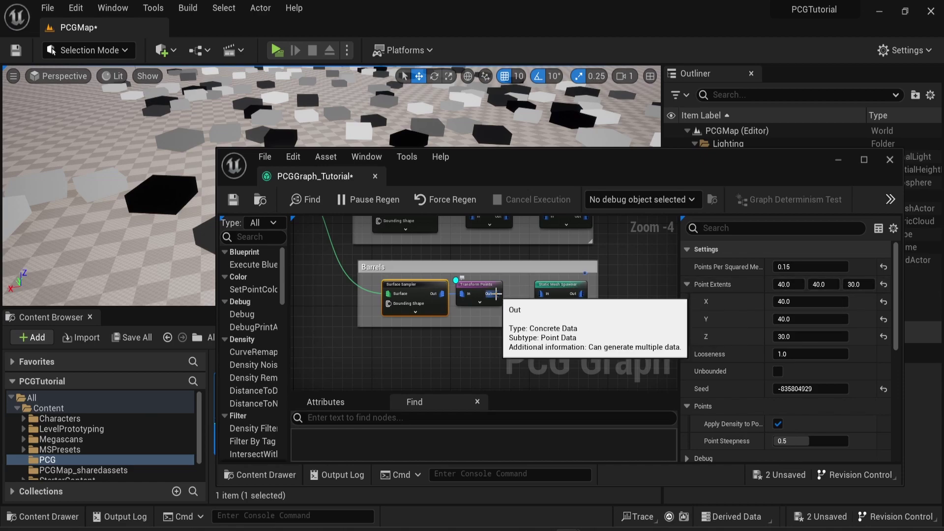
pyautogui.moveTo(501, 297); pyautogui.dragTo(542, 294)
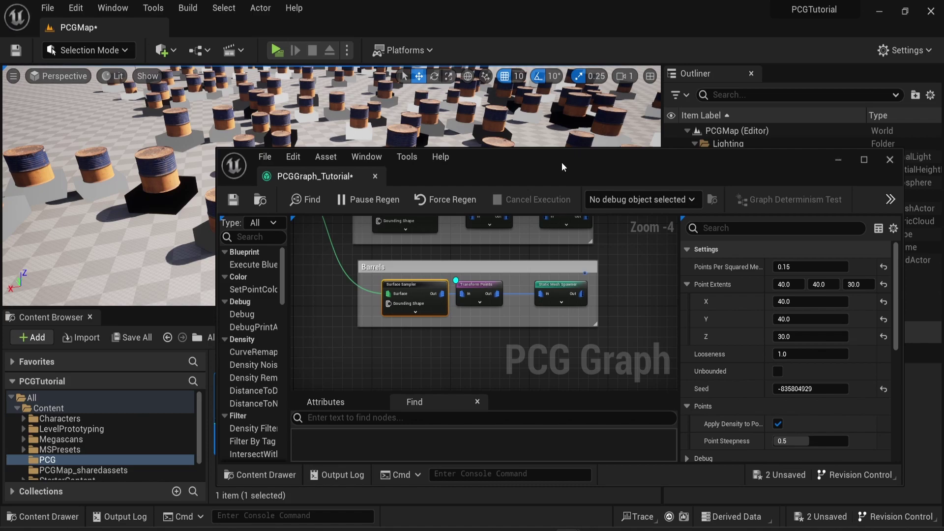
pyautogui.click(840, 164)
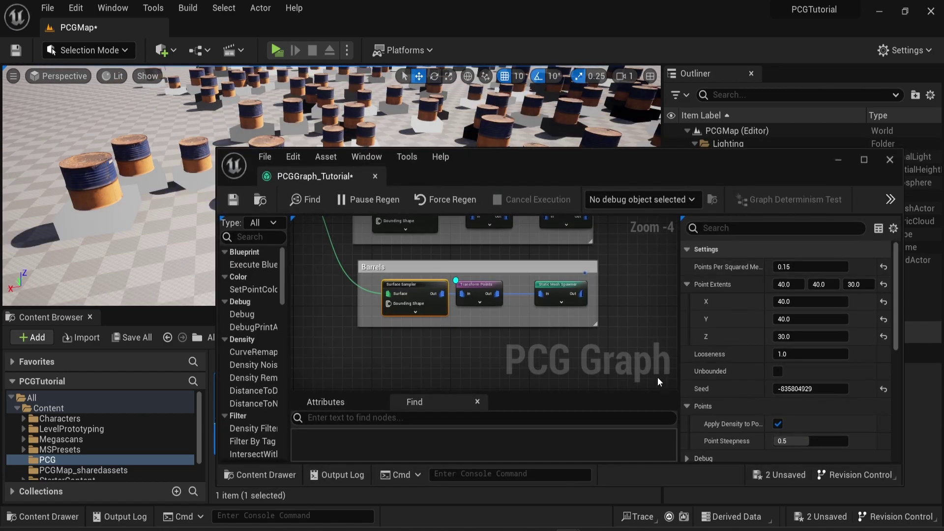
# Set the points per squared meter of the Barrels Surface Sampler to 0.6 and view the denser barrels.
pyautogui.click(809, 267)
pyautogui.write('0')
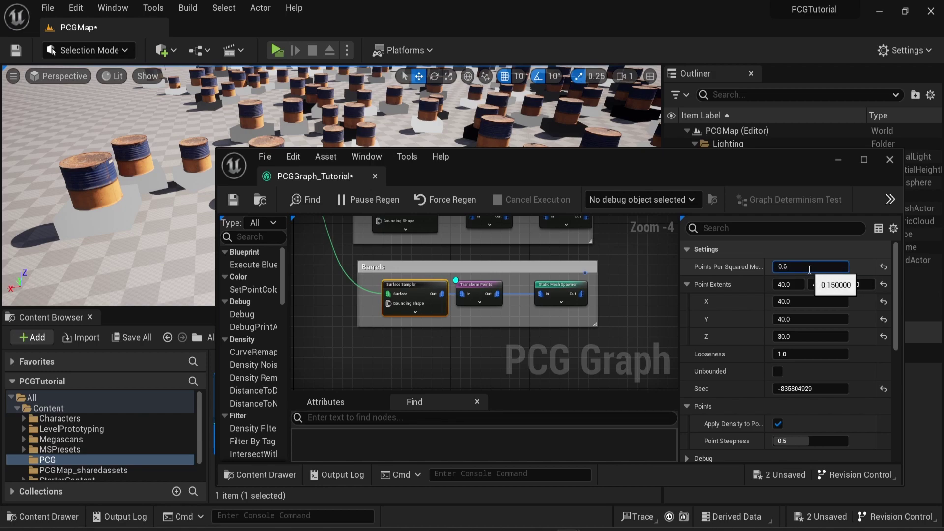
pyautogui.write('.6')
pyautogui.press('Return')
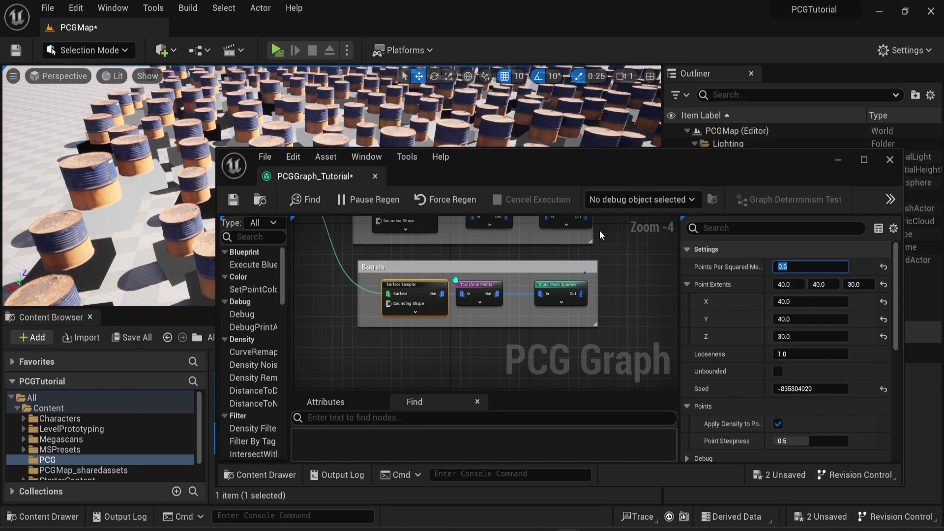
pyautogui.moveTo(152, 163); pyautogui.dragTo(168, 166, button='right')
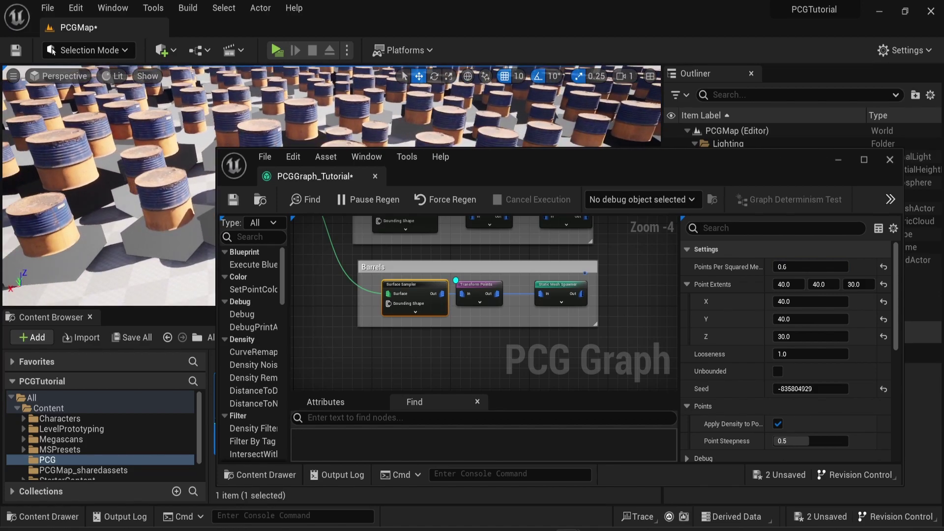
# Set the points per squared meter of the Barrels Surface Sampler to 0.15.
pyautogui.click(796, 267)
pyautogui.write('0.1')
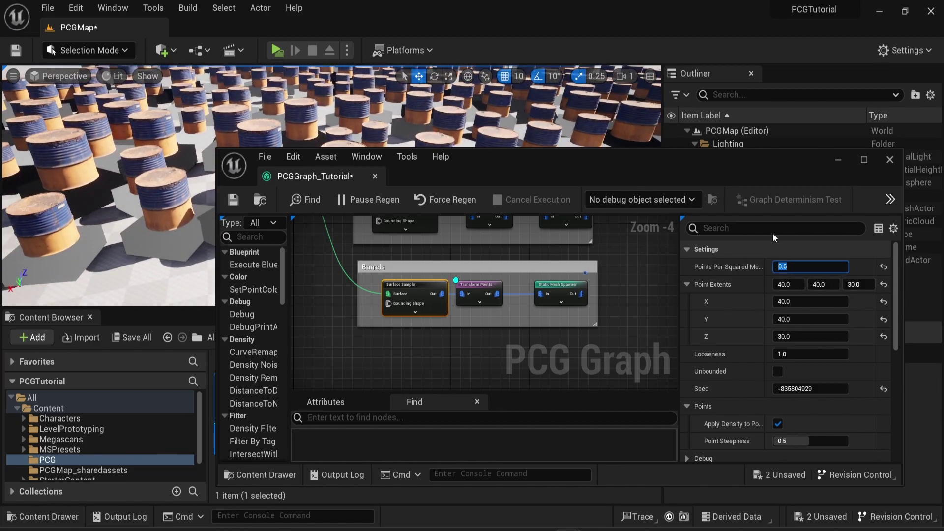
pyautogui.write('5')
pyautogui.press('Return')
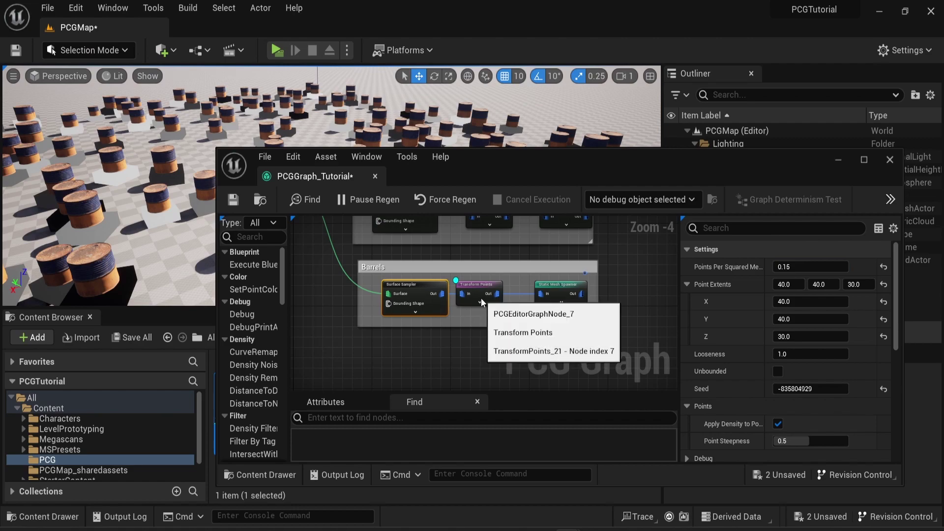
# Turn off debug display on the Barrels Transform Points node and disconnect it from its Static Mesh Spawner.
pyautogui.click(478, 286)
pyautogui.press('d')
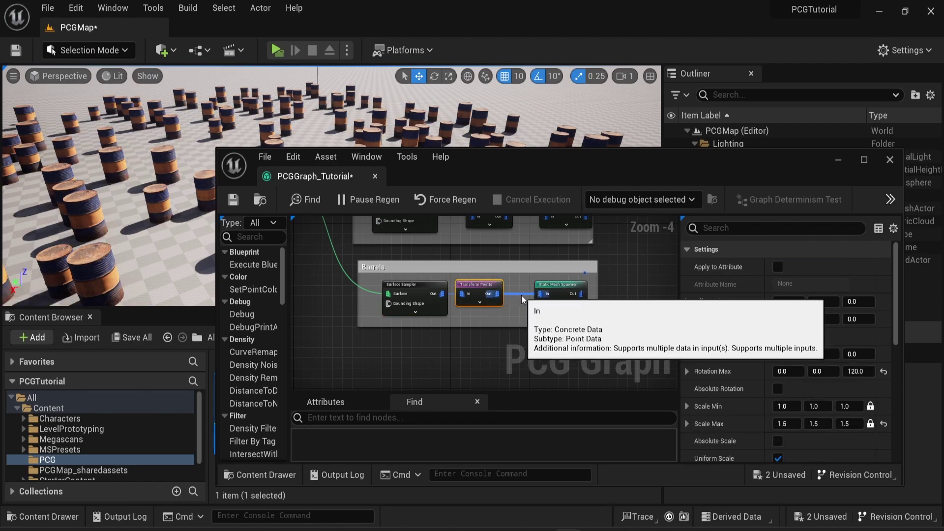
pyautogui.keyDown('alt'); pyautogui.click(521, 294); pyautogui.keyUp('alt')
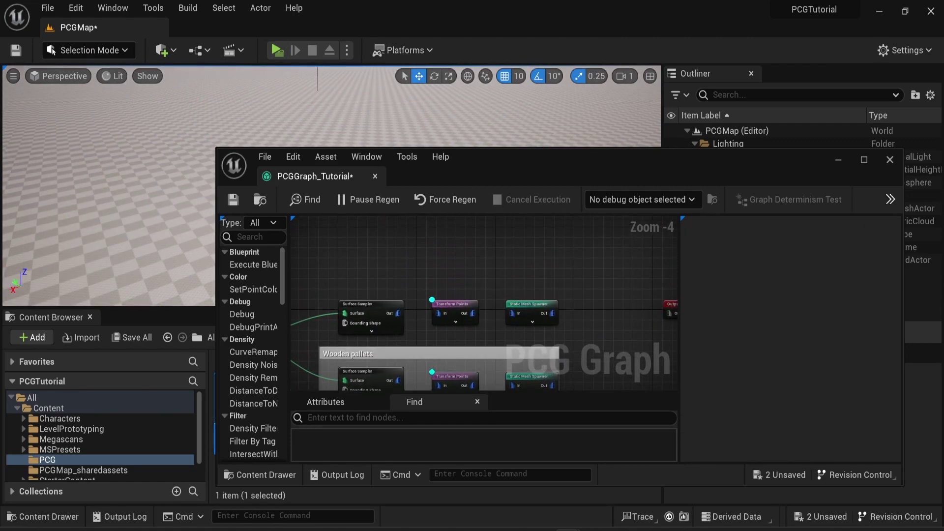
# Link the top branch's Surface Sampler through Transform Points to its Static Mesh Spawner, and set the sampler's point extents X and Y to 10.
pyautogui.moveTo(398, 313); pyautogui.dragTo(513, 313)
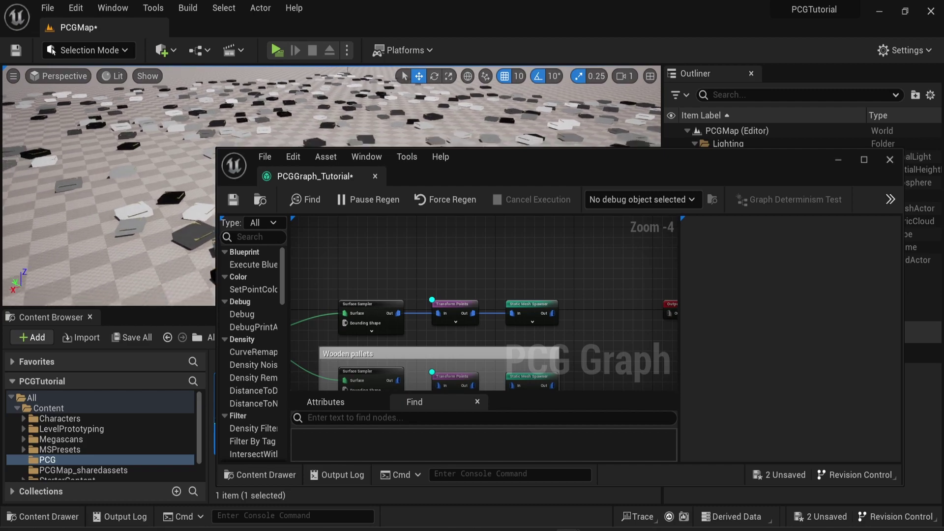
pyautogui.scroll(4, 187, 177)
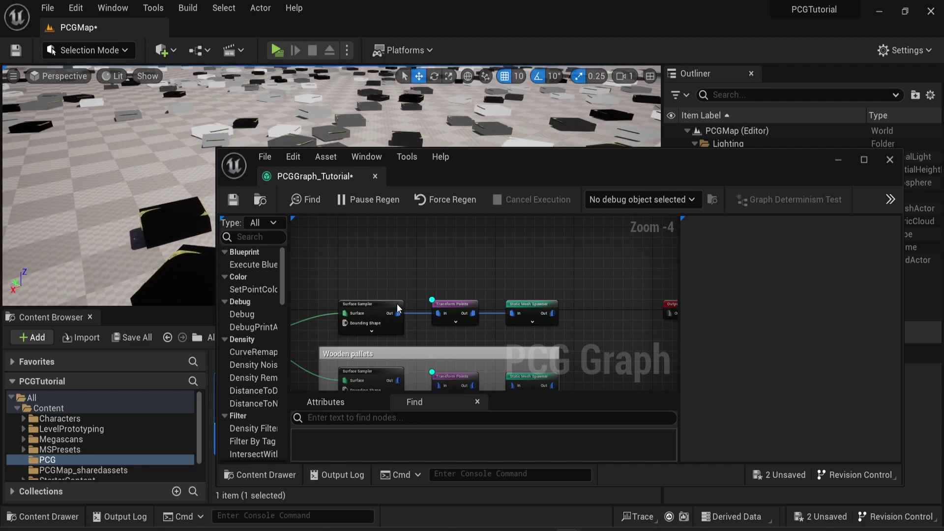
pyautogui.click(398, 309)
pyautogui.click(788, 284)
pyautogui.write('1')
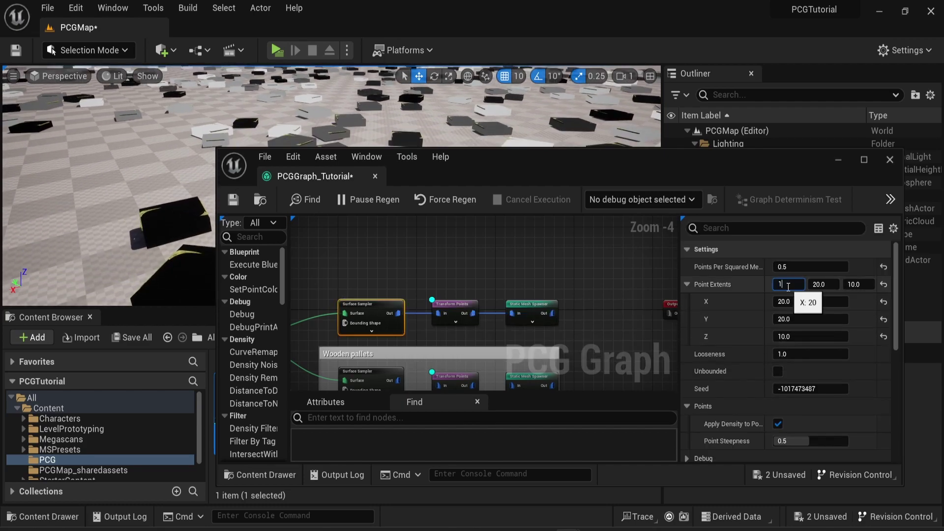
pyautogui.write('0')
pyautogui.press('Tab')
pyautogui.write('10')
pyautogui.press('Tab')
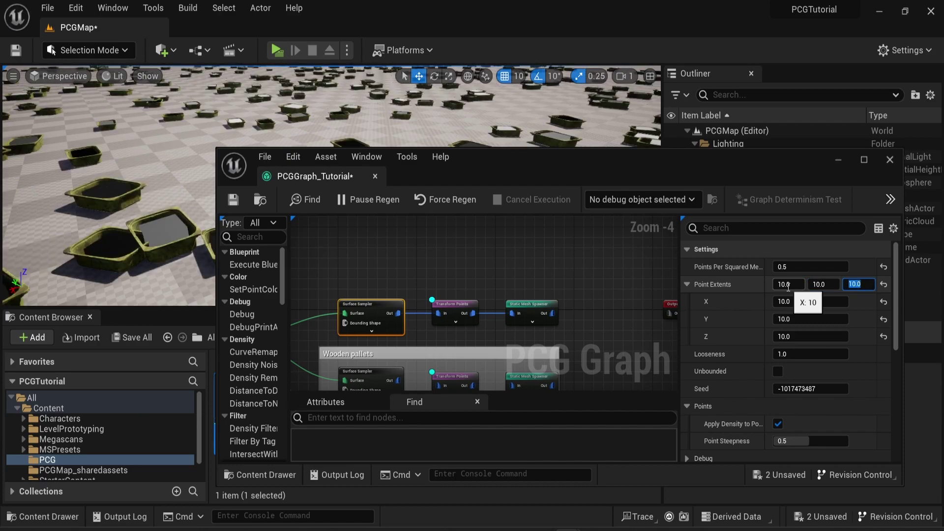
# Inspect the spawned green trays and their debug points in the level, then return to the graph.
pyautogui.click(149, 250)
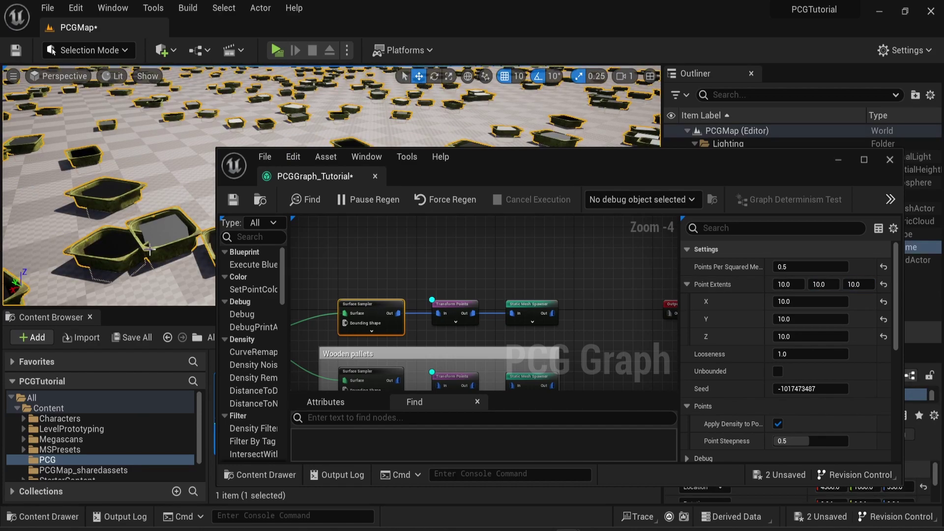
pyautogui.click(835, 158)
pyautogui.scroll(3, 330, 186)
pyautogui.moveTo(330, 186)
pyautogui.mouseDown(button='right')
pyautogui.moveTo(300, 180)
pyautogui.moveTo(334, 174)
pyautogui.mouseUp(button='right')
pyautogui.hotkey('alt', 'Tab')
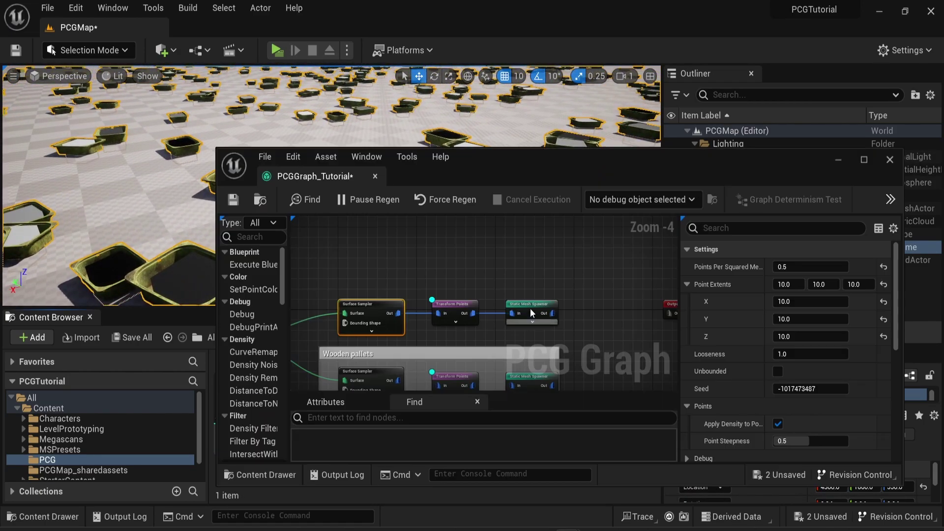
# Move the top branch's Static Mesh Spawner away from Transform Points, disconnect it, and check the overlapping debug points in the level.
pyautogui.moveTo(531, 301); pyautogui.dragTo(580, 301)
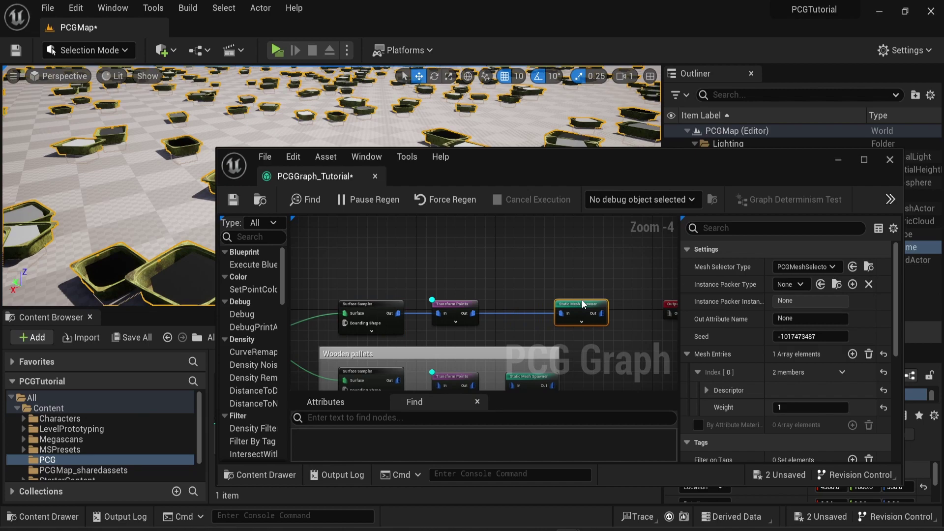
pyautogui.keyDown('alt'); pyautogui.click(540, 312); pyautogui.keyUp('alt')
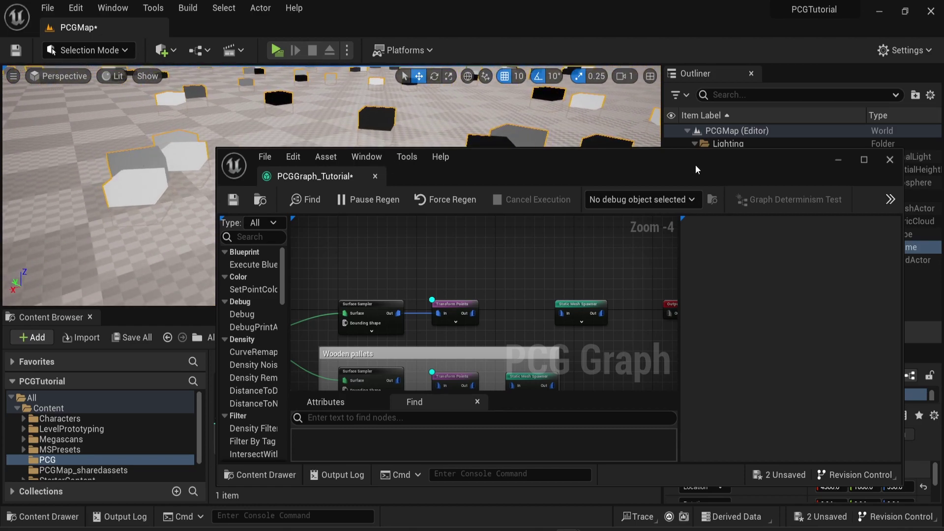
pyautogui.click(838, 159)
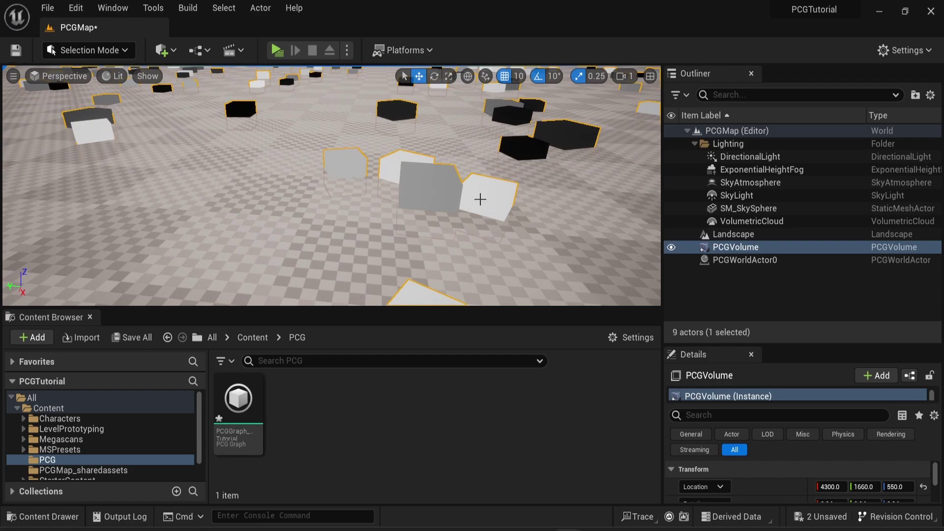
pyautogui.click(597, 493)
# Add a Self Pruning node fed by the top branch's Transform Points output.
pyautogui.moveTo(471, 312); pyautogui.dragTo(497, 308)
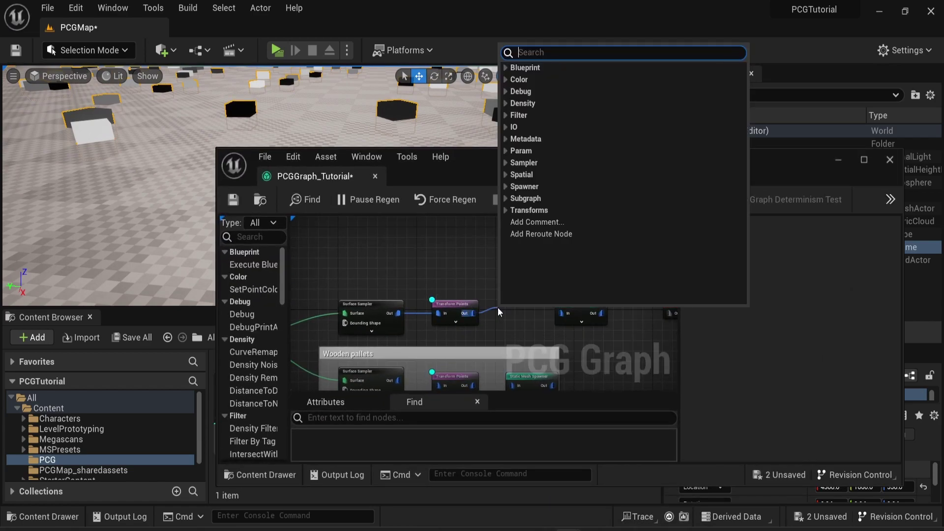
pyautogui.write('self')
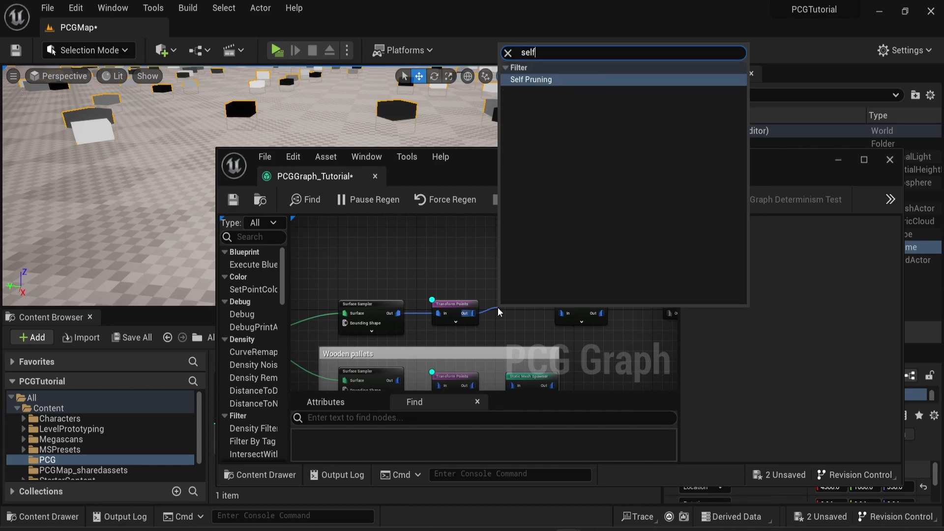
pyautogui.press('Return')
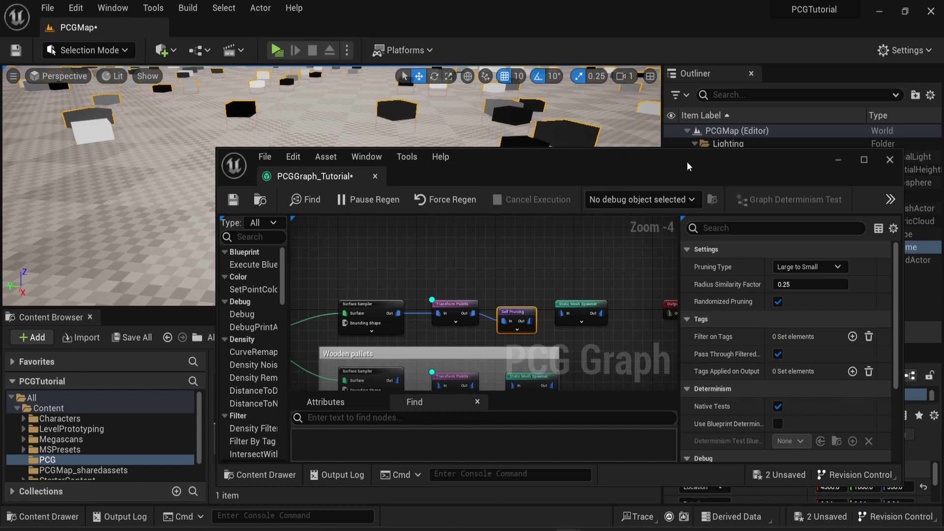
# Turn on debug display for the Self Pruning node and turn it off for the top branch's Transform Points.
pyautogui.moveTo(513, 170); pyautogui.dragTo(454, 260)
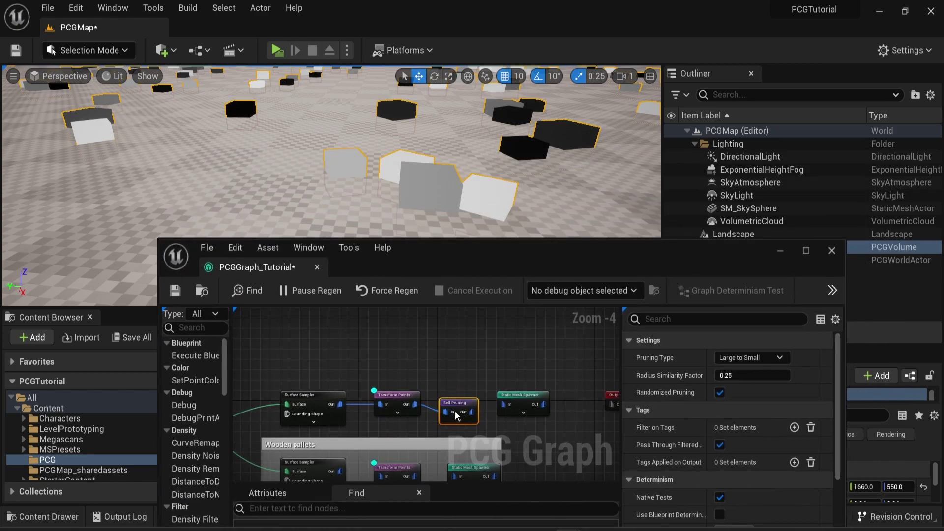
pyautogui.click(482, 394)
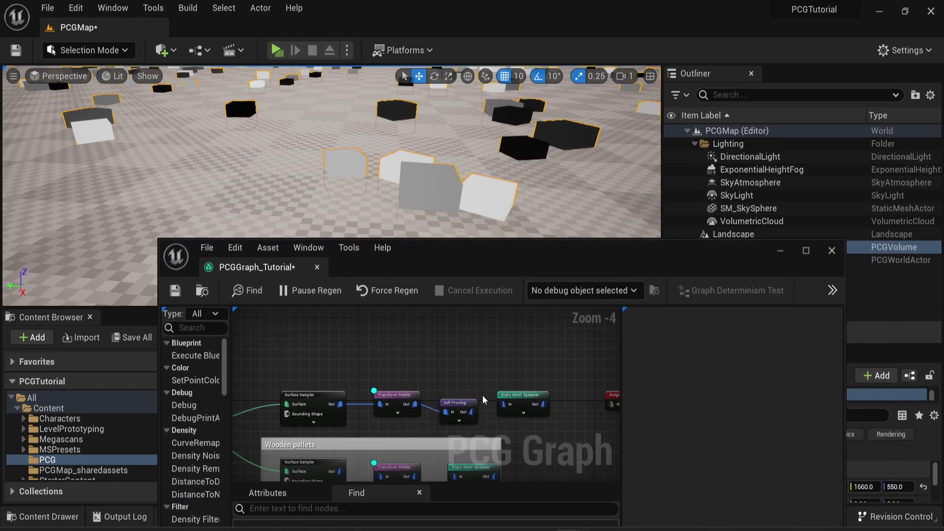
pyautogui.click(473, 401)
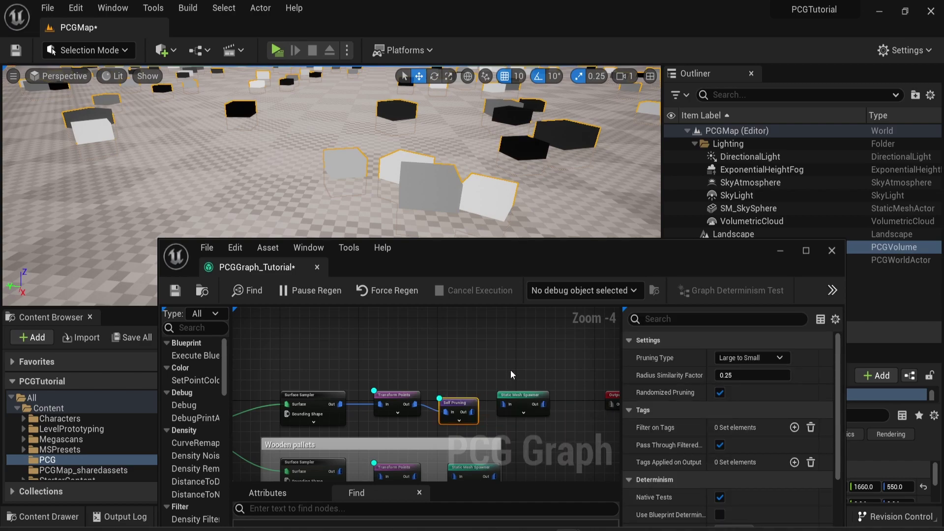
pyautogui.click(408, 396)
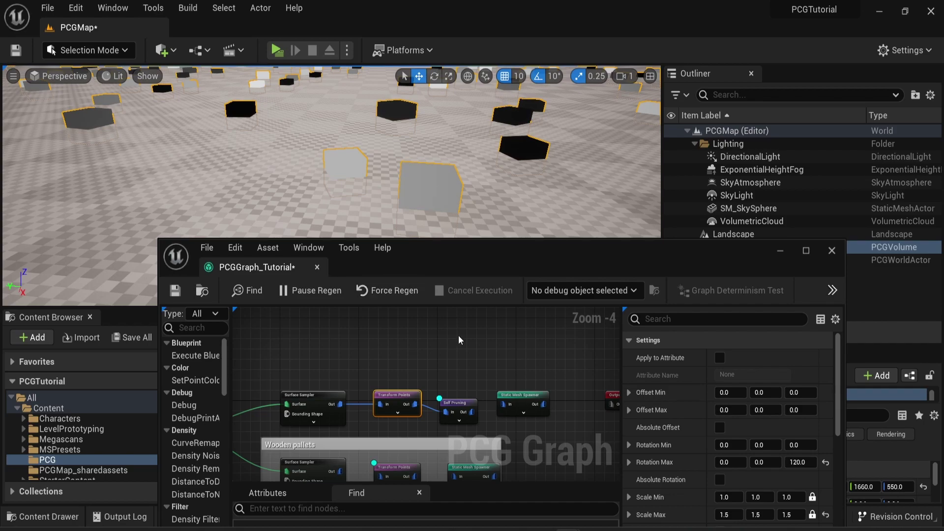
# Connect Self Pruning to the top branch's Static Mesh Spawner and turn off debug display on Self Pruning.
pyautogui.moveTo(462, 412); pyautogui.dragTo(503, 404)
pyautogui.click(470, 405)
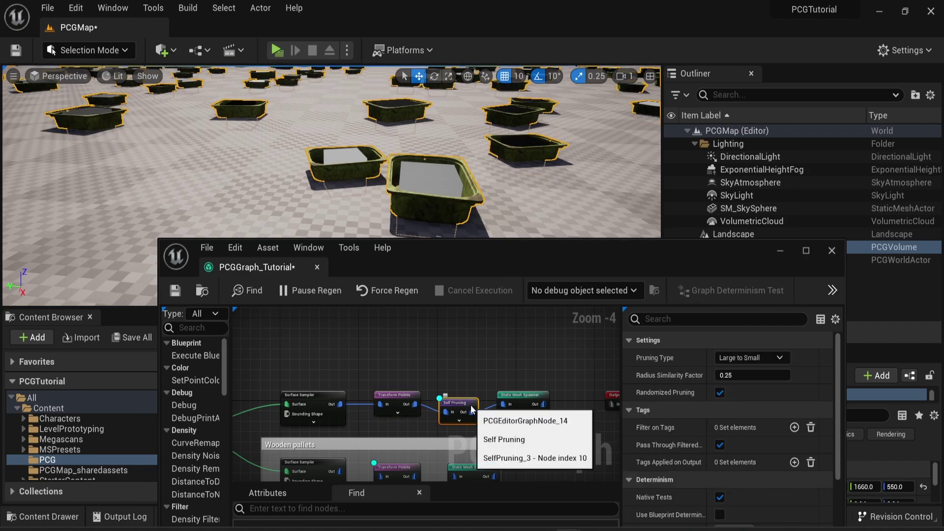
pyautogui.press('d')
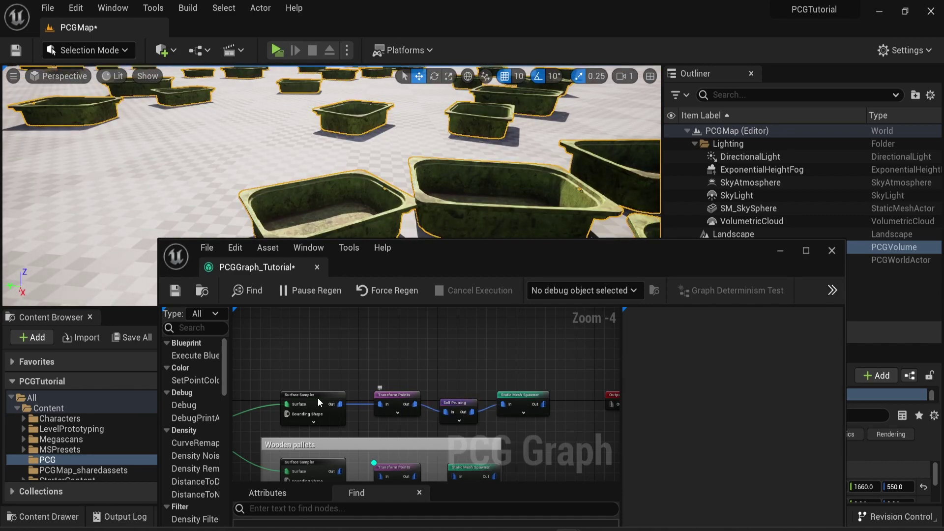
# Enable debug display on the top branch's Surface Sampler and set its point extents X, Y and Z to 20.
pyautogui.click(317, 398)
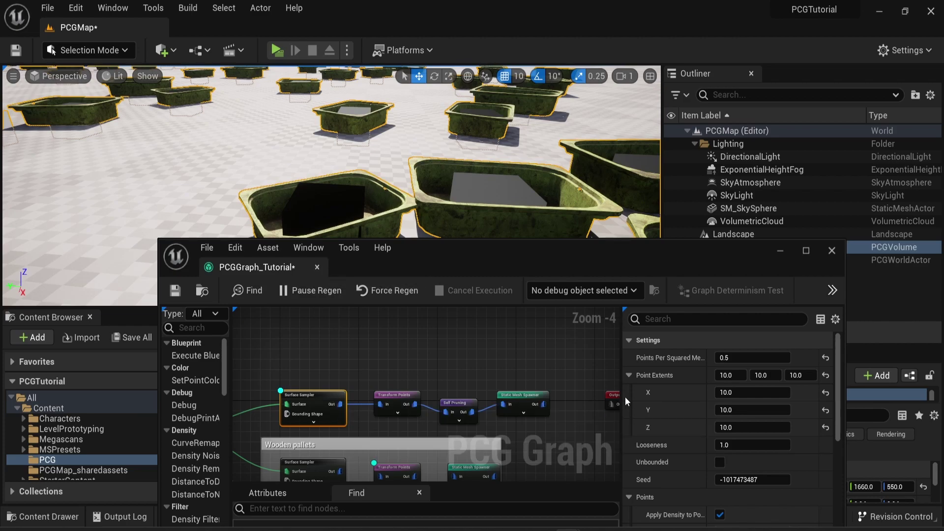
pyautogui.click(726, 375)
pyautogui.write('20')
pyautogui.press('Tab')
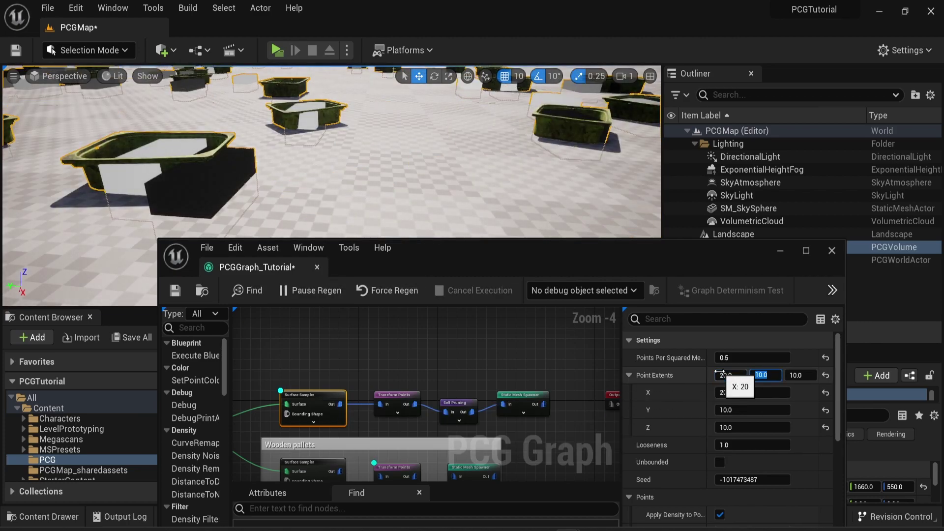
pyautogui.write('20')
pyautogui.press('Tab')
pyautogui.write('2')
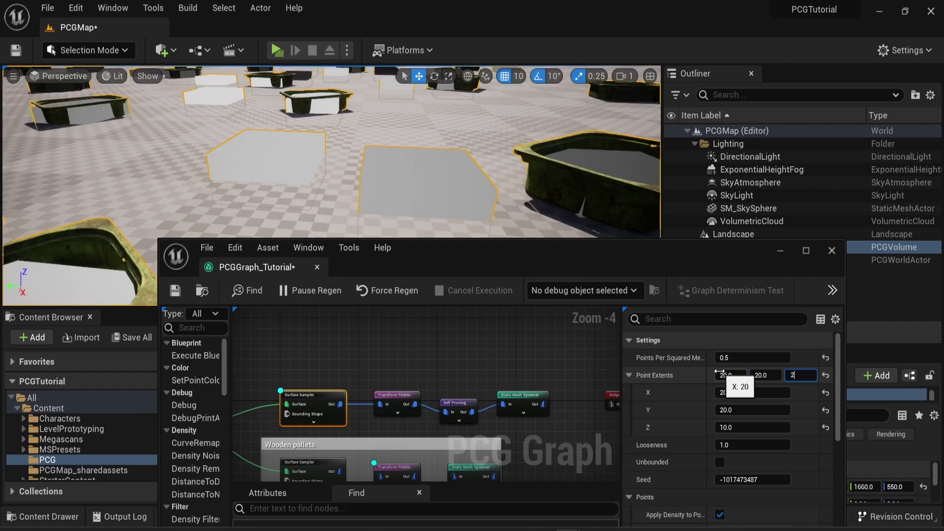
pyautogui.write('0')
pyautogui.press('Tab')
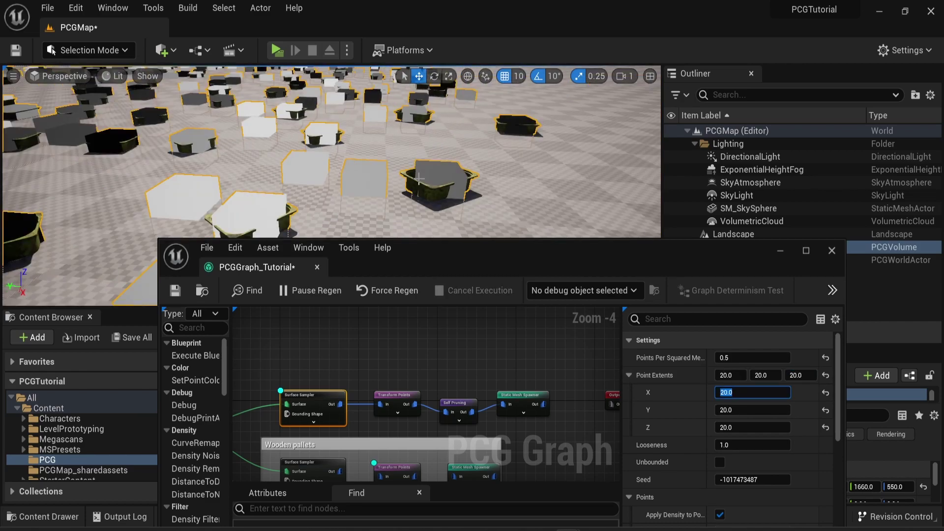
# Compare the sampler's debug points with the spawned trays, then turn off debug display on the top branch's Surface Sampler.
pyautogui.press('a')
pyautogui.moveTo(331, 157); pyautogui.dragTo(327, 161, button='right')
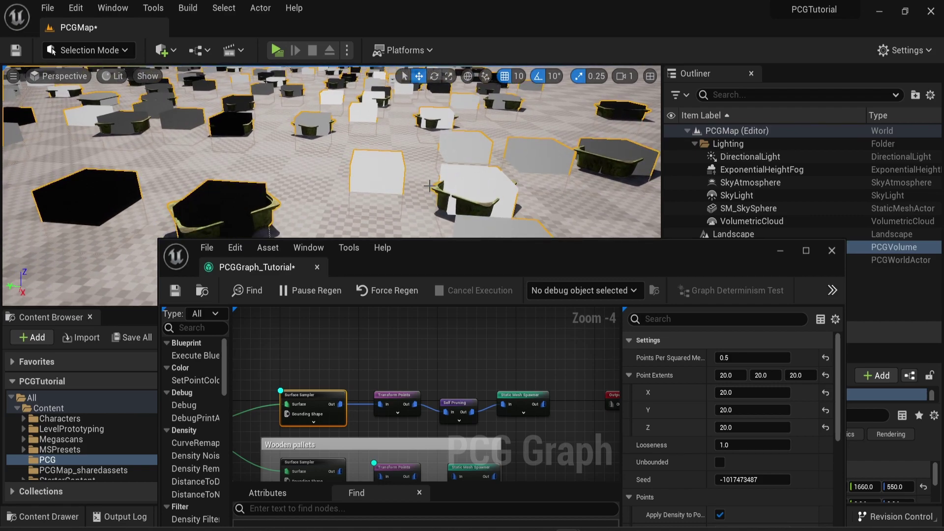
pyautogui.click(465, 400)
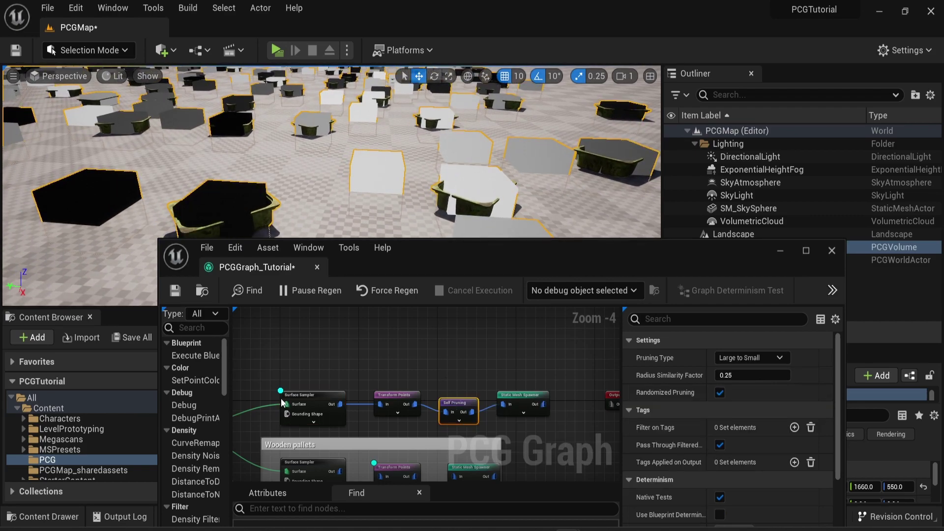
pyautogui.click(329, 390)
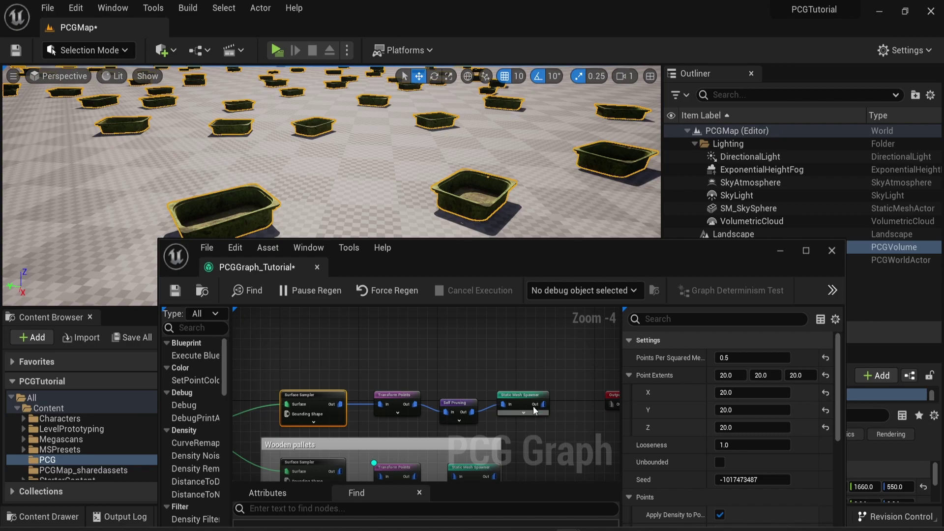
# Link the Wooden pallets Surface Sampler through Transform Points to its Static Mesh Spawner, and turn off debug display on Transform Points.
pyautogui.click(399, 468)
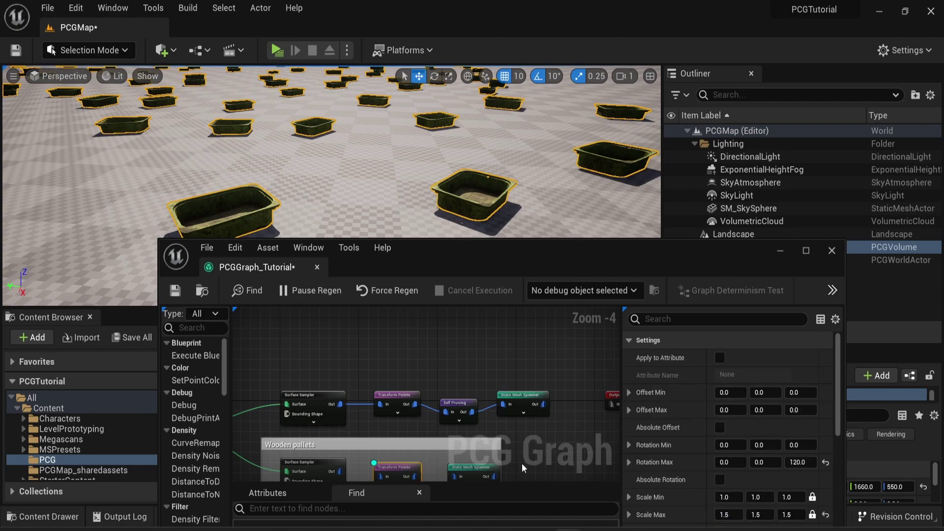
pyautogui.moveTo(521, 463); pyautogui.dragTo(533, 390, button='right')
pyautogui.moveTo(350, 397); pyautogui.dragTo(392, 402)
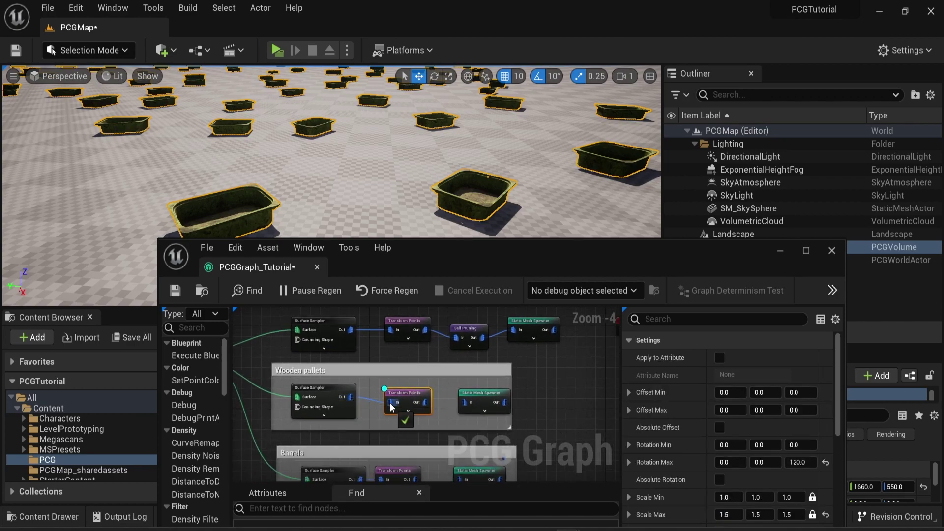
pyautogui.scroll(-5, 333, 216)
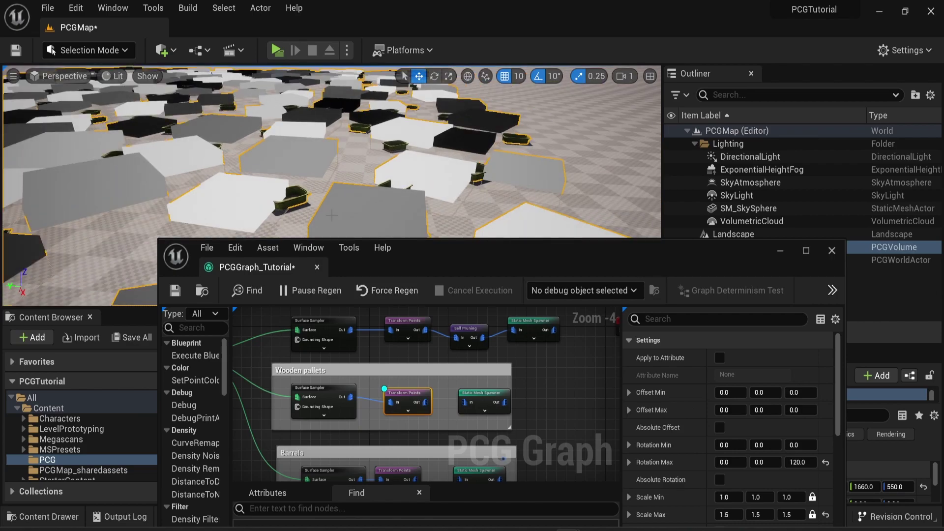
pyautogui.click(326, 390)
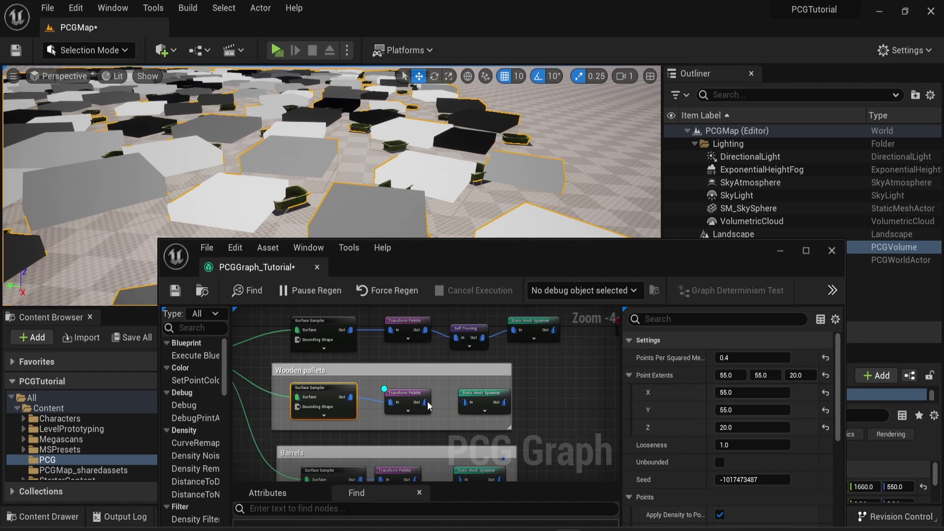
pyautogui.moveTo(425, 402); pyautogui.dragTo(465, 403)
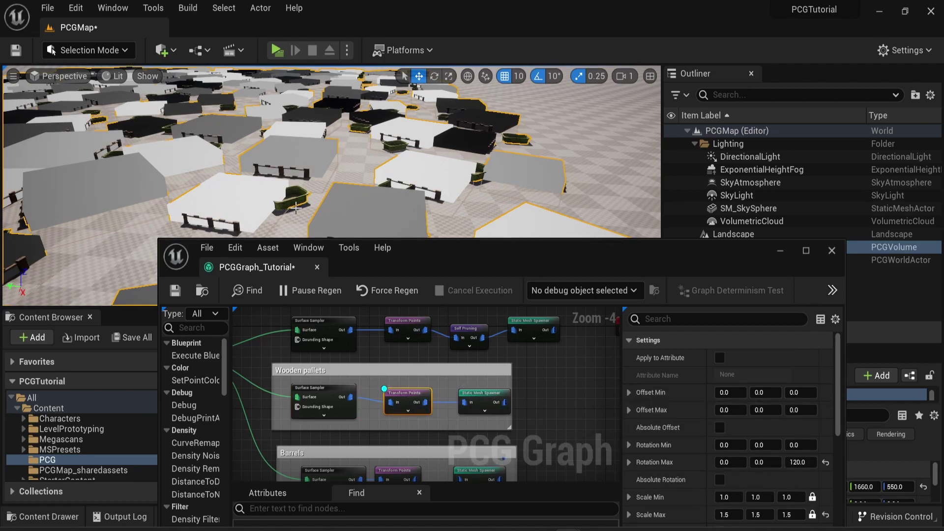
pyautogui.press('d')
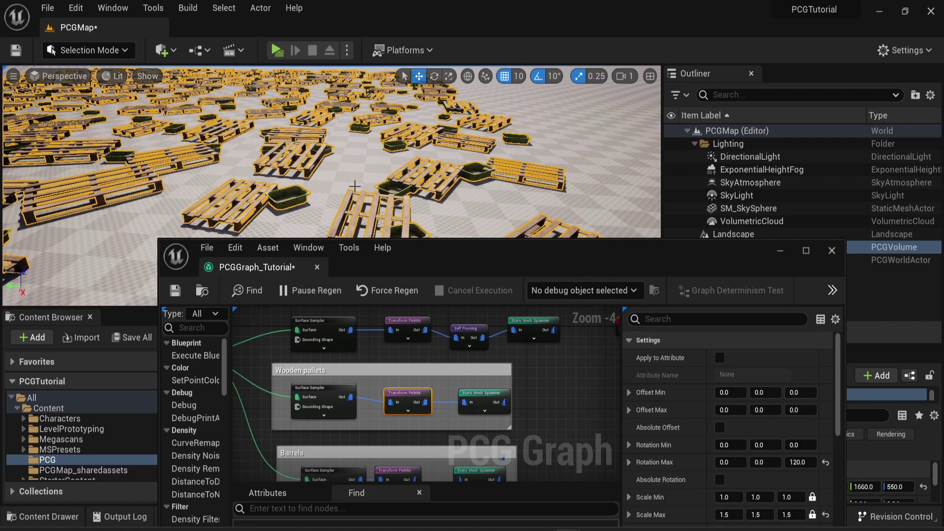
# Inspect where the spawned wooden pallets and green trays meet in the level, then return to the graph.
pyautogui.click(578, 164)
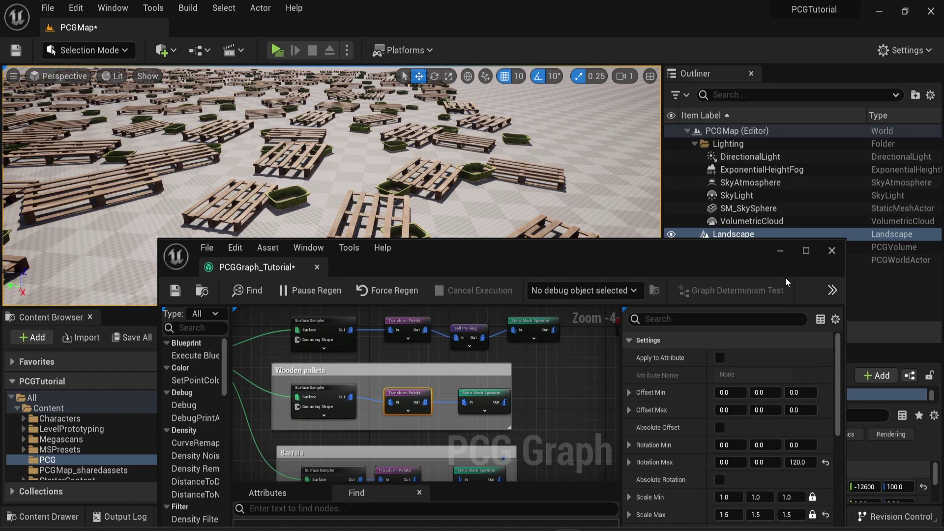
pyautogui.click(778, 252)
pyautogui.moveTo(421, 154); pyautogui.dragTo(334, 126, button='right')
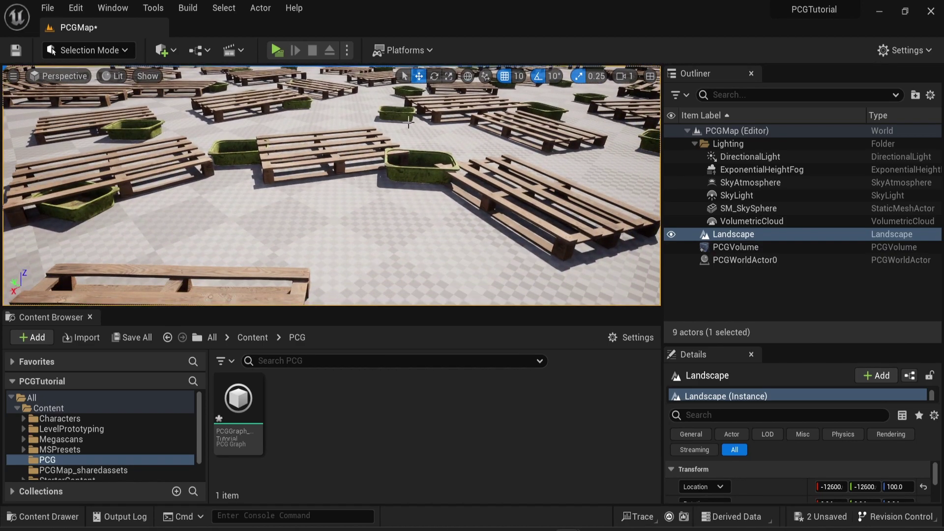
pyautogui.hotkey('alt', 'Tab')
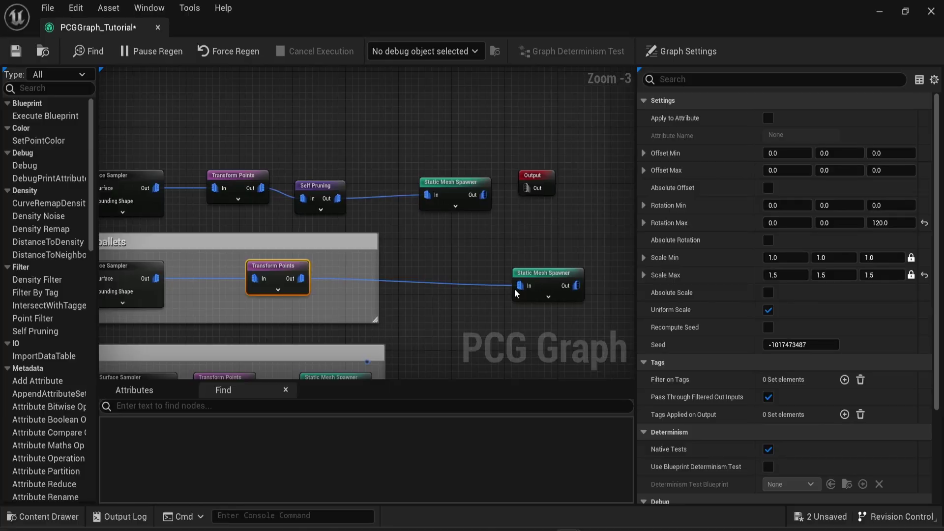
# Disconnect the Wooden pallets Transform Points from its Static Mesh Spawner and add a Difference node between them.
pyautogui.click(484, 286)
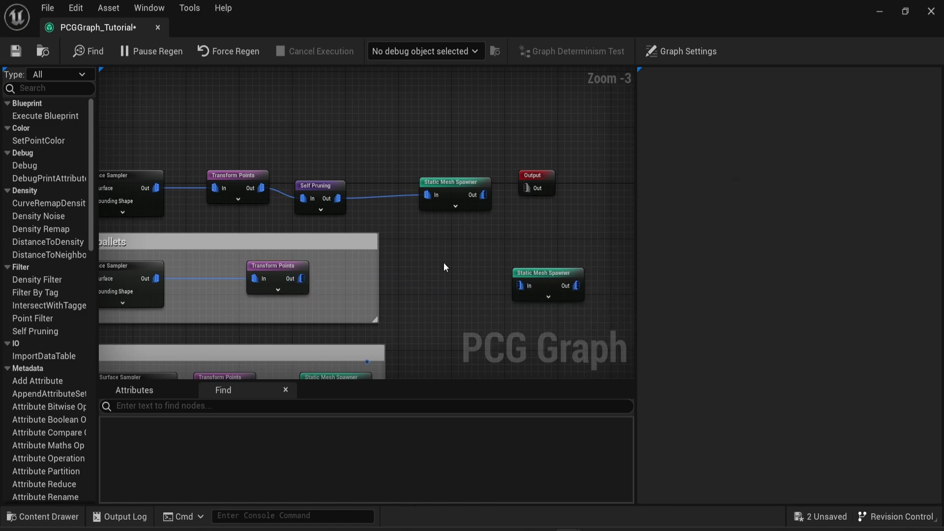
pyautogui.rightClick(428, 256)
pyautogui.write('dif')
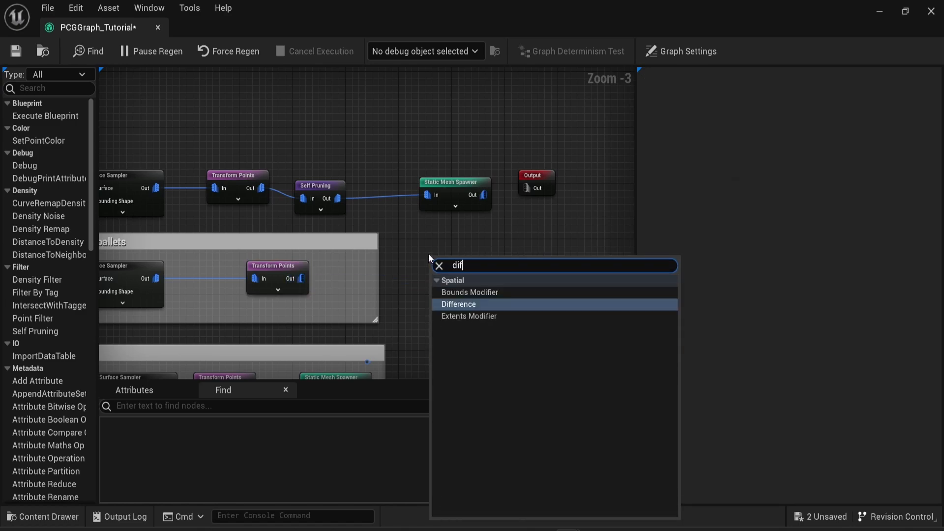
pyautogui.press('Return')
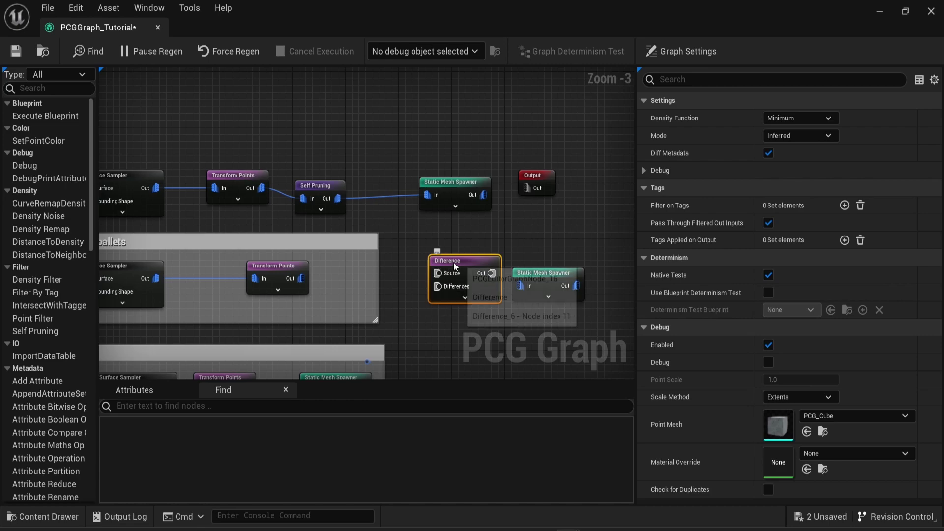
pyautogui.moveTo(453, 262); pyautogui.dragTo(443, 249)
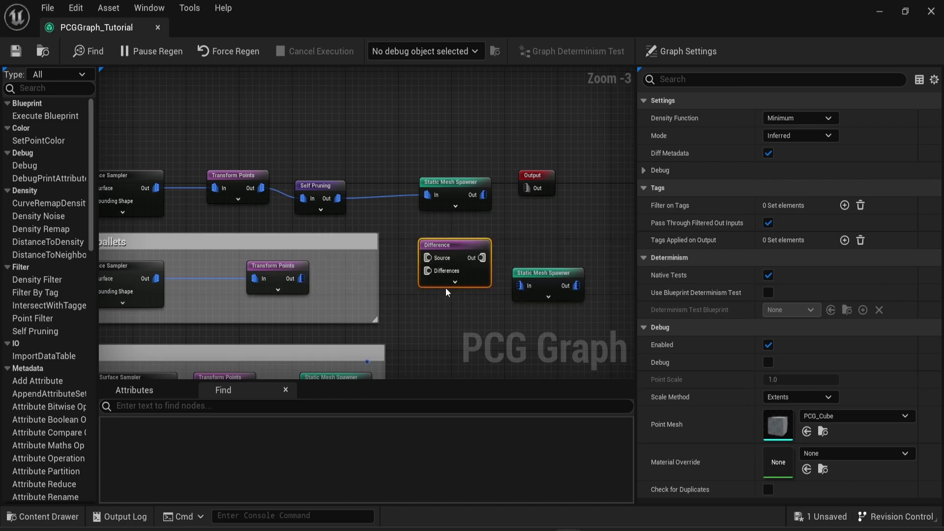
# Connect the Self Pruning output to the Difference node's Source and the Wooden pallets Transform Points output to its Differences input.
pyautogui.moveTo(527, 20); pyautogui.dragTo(421, 229)
pyautogui.moveTo(386, 277); pyautogui.dragTo(394, 318, button='right')
pyautogui.scroll(-1, 388, 317)
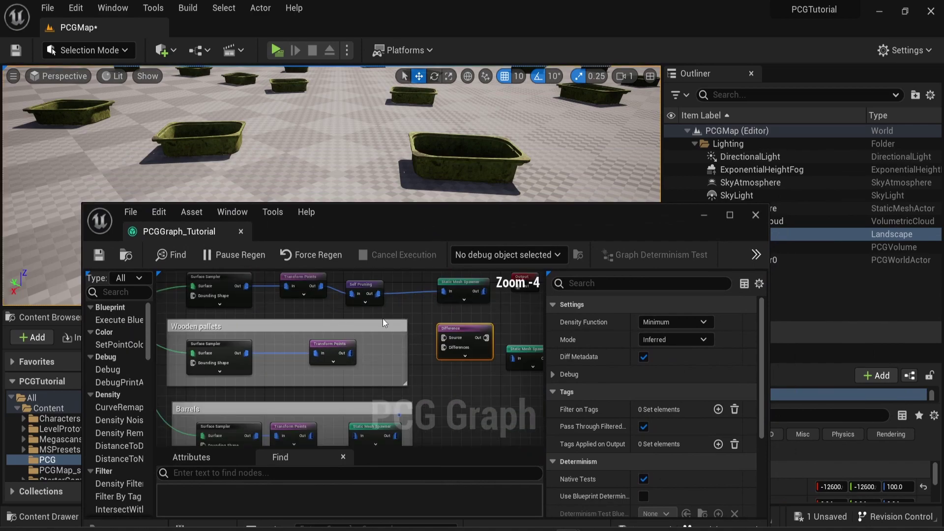
pyautogui.moveTo(376, 294); pyautogui.dragTo(442, 337)
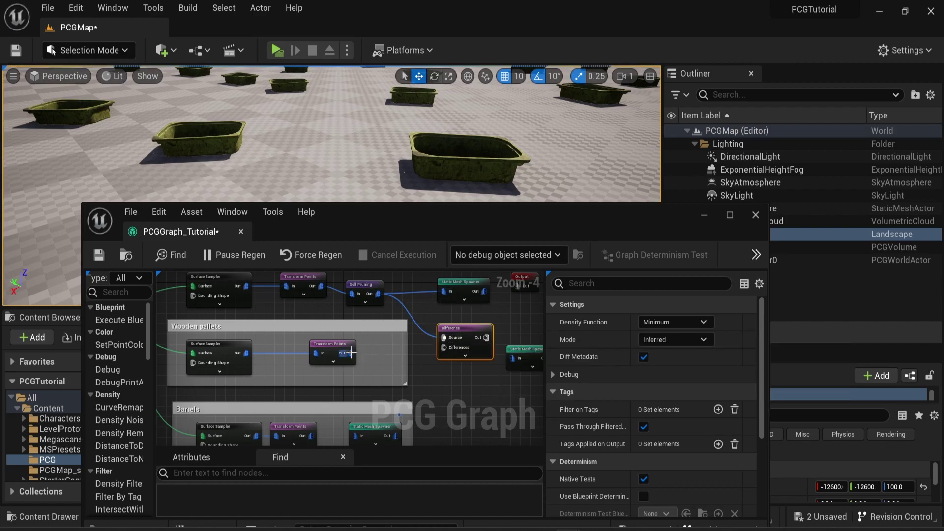
pyautogui.moveTo(351, 352); pyautogui.dragTo(444, 347)
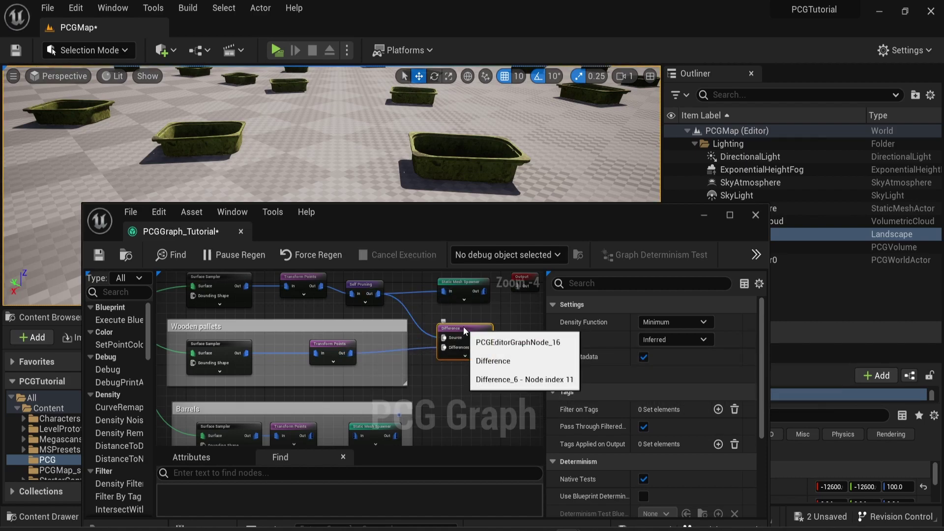
# Show debug points for the Difference node and connect its output to the Wooden pallets Static Mesh Spawner.
pyautogui.doubleClick(463, 328)
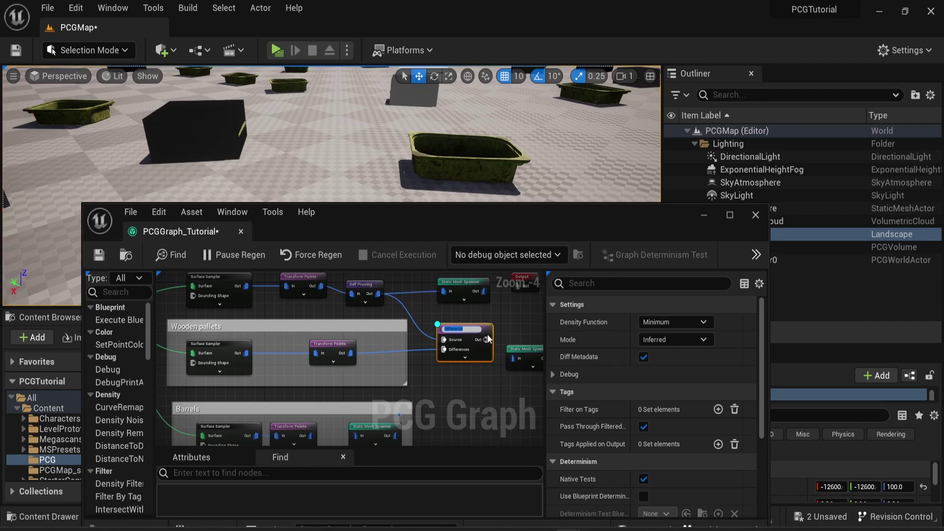
pyautogui.click(514, 323)
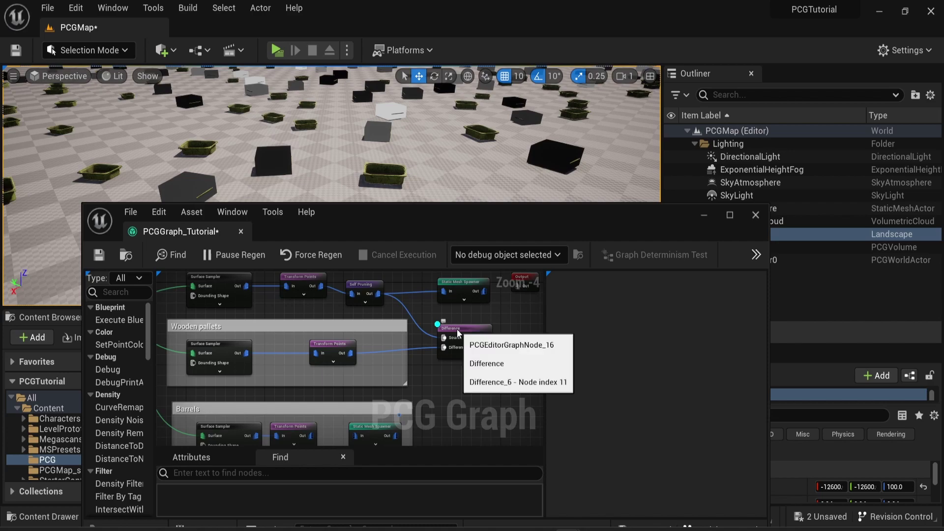
pyautogui.moveTo(537, 355); pyautogui.dragTo(518, 341)
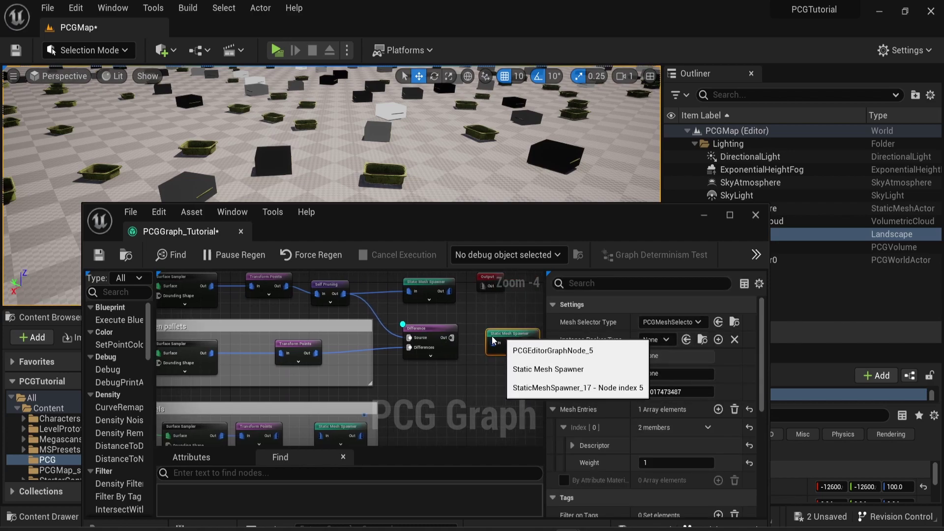
pyautogui.moveTo(451, 338); pyautogui.dragTo(492, 342)
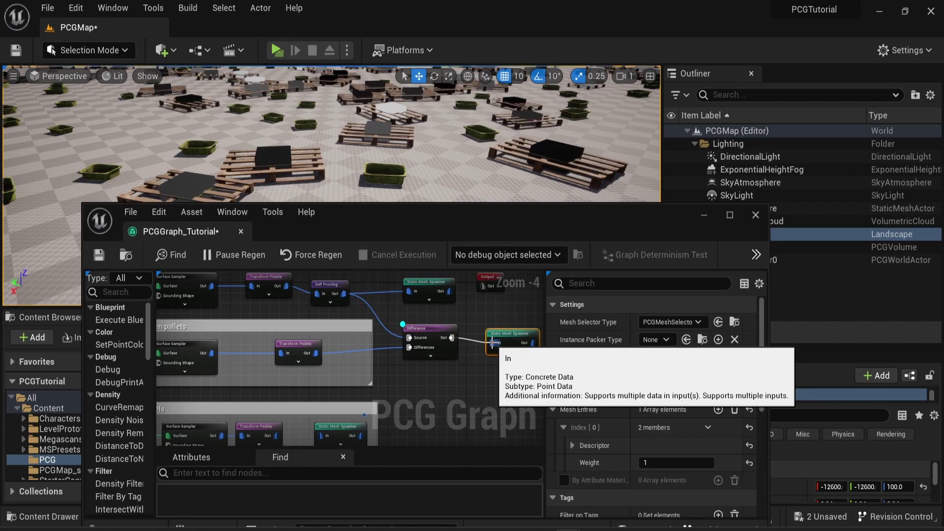
# Rewire the Difference node so the Wooden pallets Transform Points feeds Source and Self Pruning feeds Differences.
pyautogui.click(390, 333)
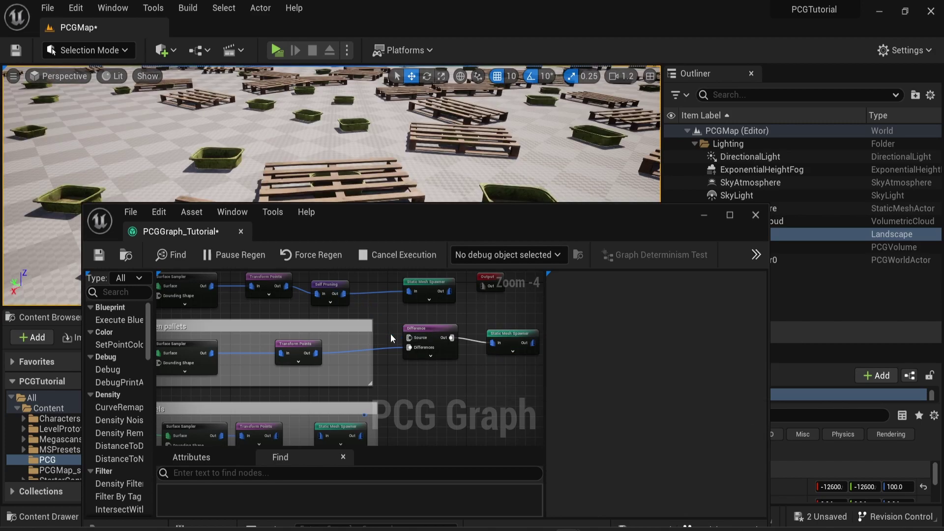
pyautogui.keyDown('alt'); pyautogui.click(389, 348); pyautogui.keyUp('alt')
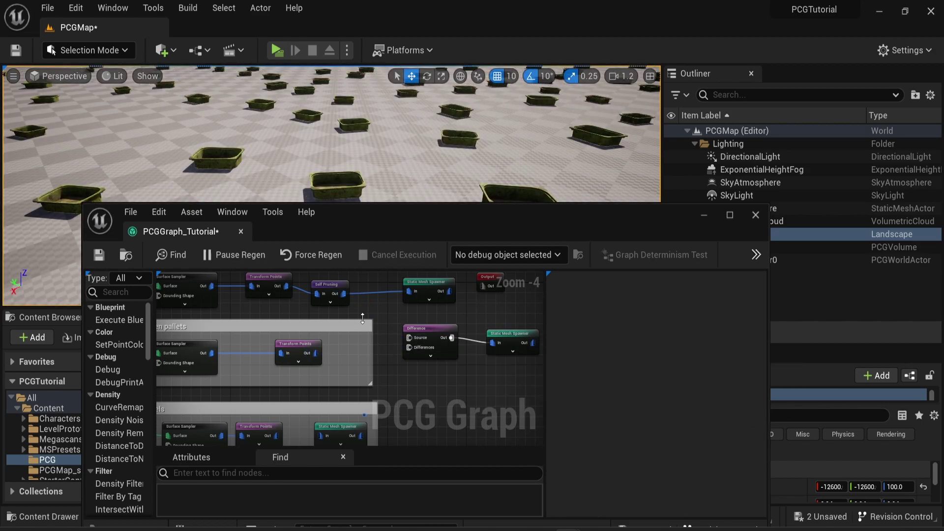
pyautogui.moveTo(344, 293); pyautogui.dragTo(408, 348)
pyautogui.moveTo(313, 354); pyautogui.dragTo(493, 343)
# Set the Difference node's Density Function to Binary and check the pallets and trays in the level.
pyautogui.click(439, 330)
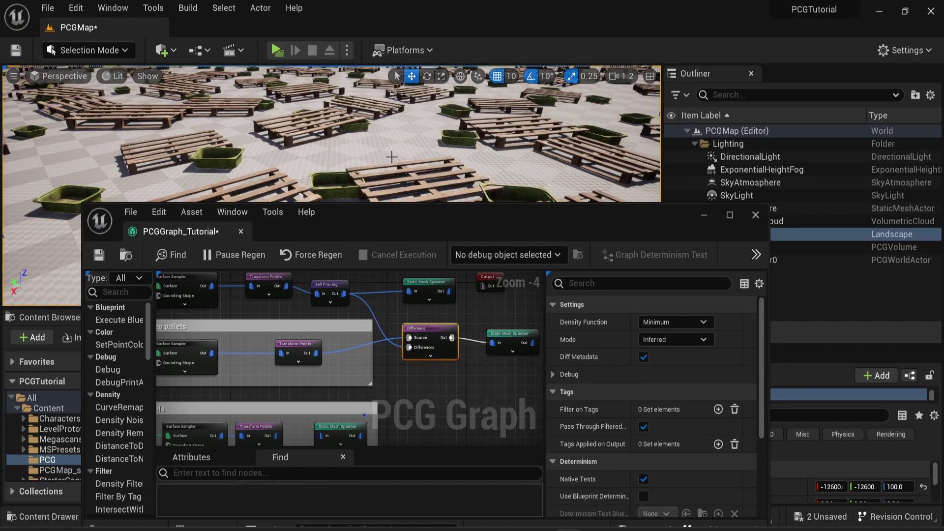
pyautogui.moveTo(447, 137); pyautogui.dragTo(423, 141, button='right')
pyautogui.scroll(3, 446, 137)
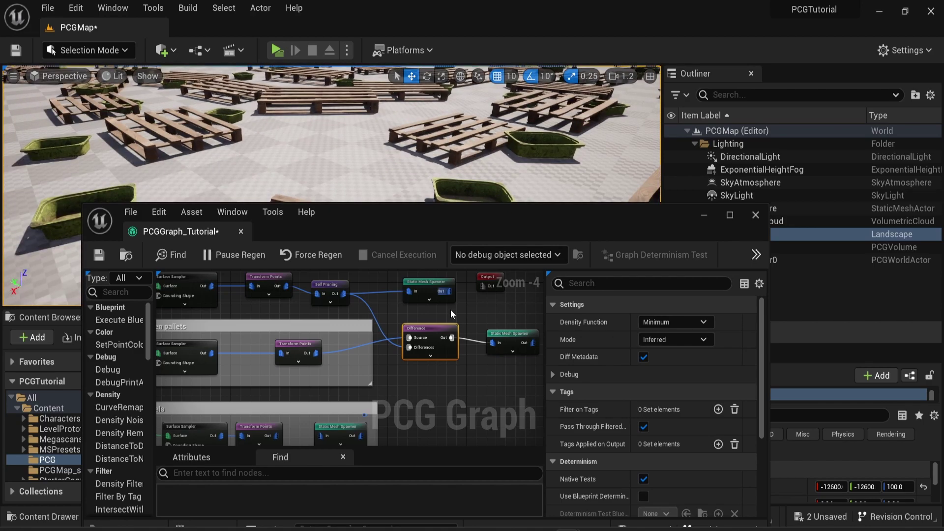
pyautogui.click(662, 321)
pyautogui.click(665, 357)
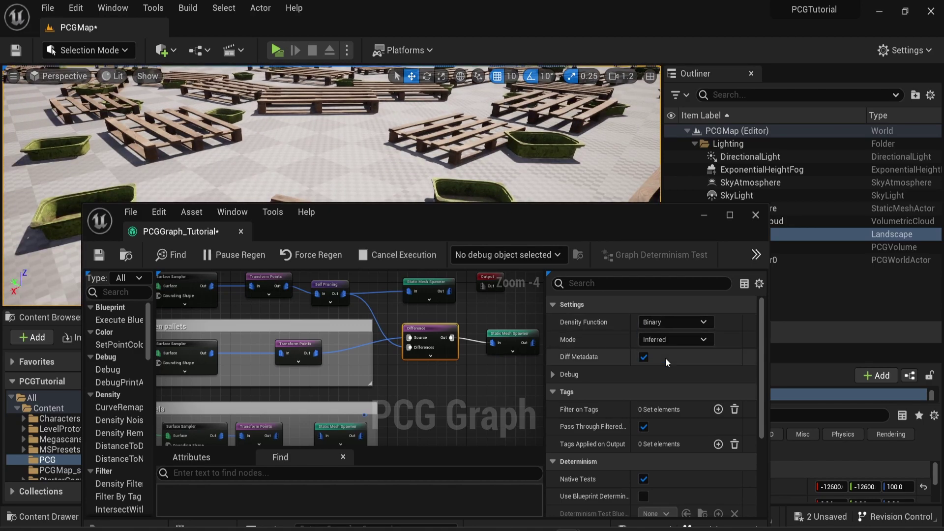
pyautogui.scroll(-10, 425, 129)
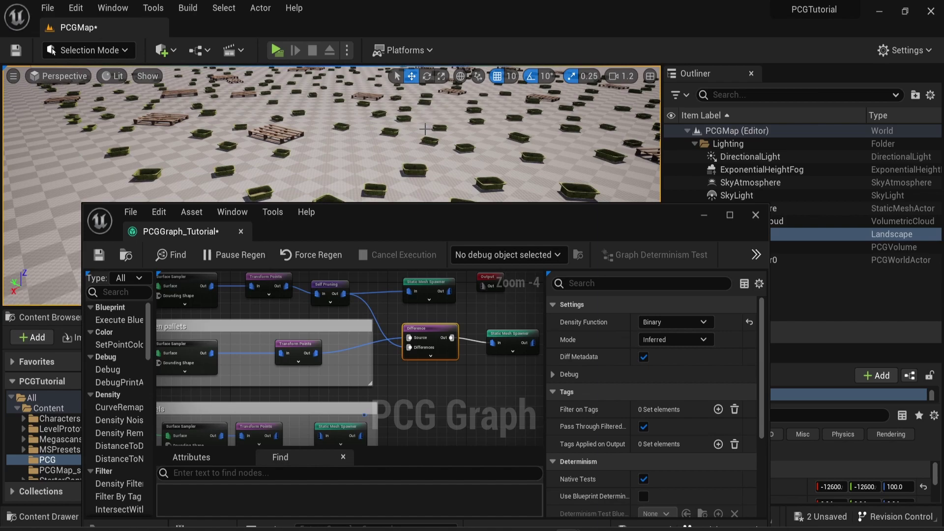
pyautogui.scroll(-1, 425, 129)
pyautogui.moveTo(425, 129); pyautogui.dragTo(450, 131, button='right')
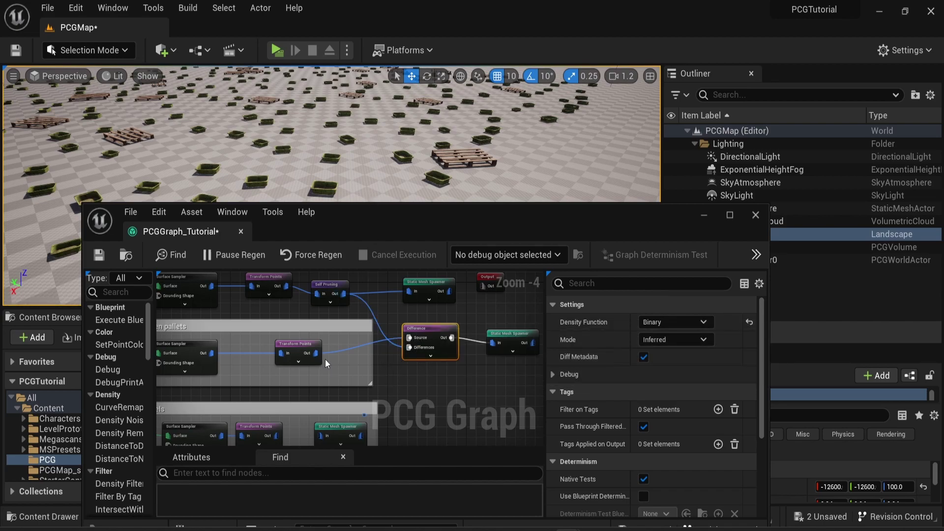
# Turn on debug display for the Barrels Transform Points node and view its points in the level.
pyautogui.moveTo(409, 337)
pyautogui.moveTo(418, 400); pyautogui.dragTo(433, 350, button='right')
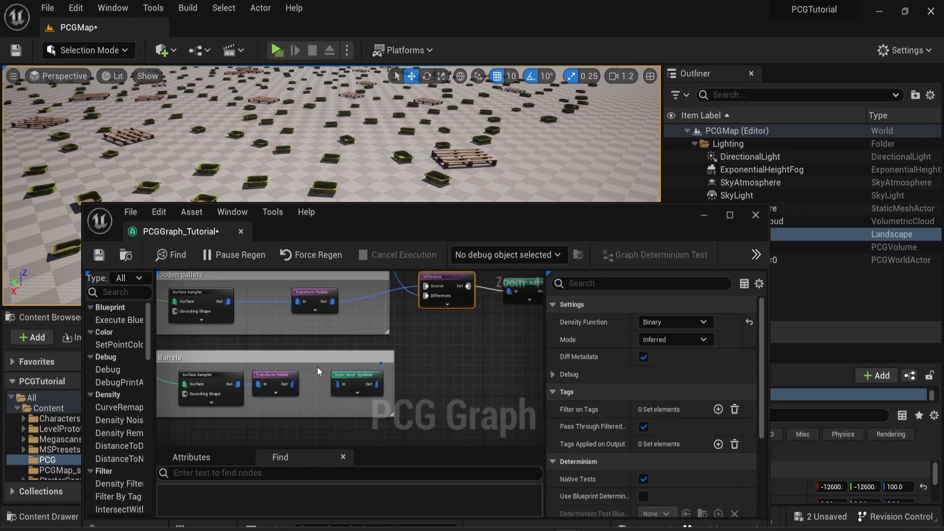
pyautogui.click(285, 377)
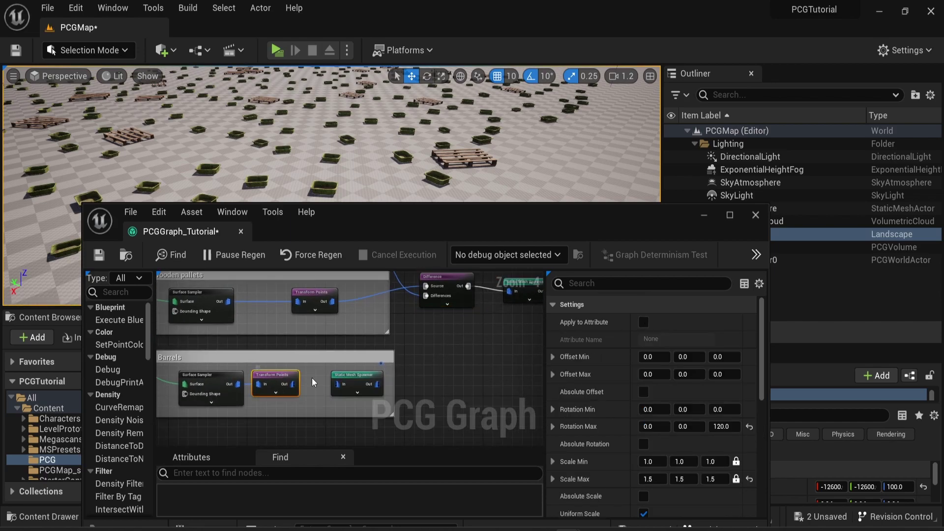
pyautogui.press('d')
pyautogui.press('w')
pyautogui.moveTo(418, 173); pyautogui.dragTo(418, 173, button='right')
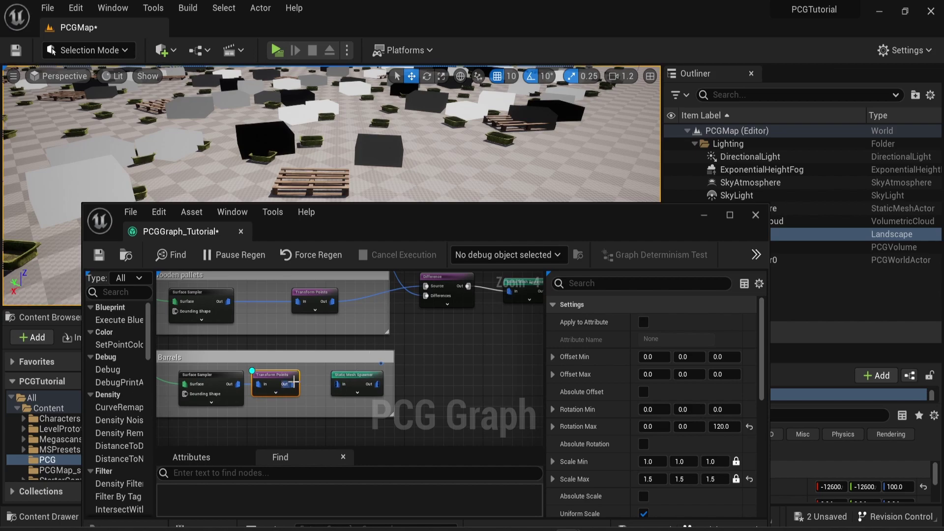
# Connect the Barrels Transform Points to its Static Mesh Spawner, turn off debug display and check the barrels in the level.
pyautogui.moveTo(294, 383); pyautogui.dragTo(338, 384)
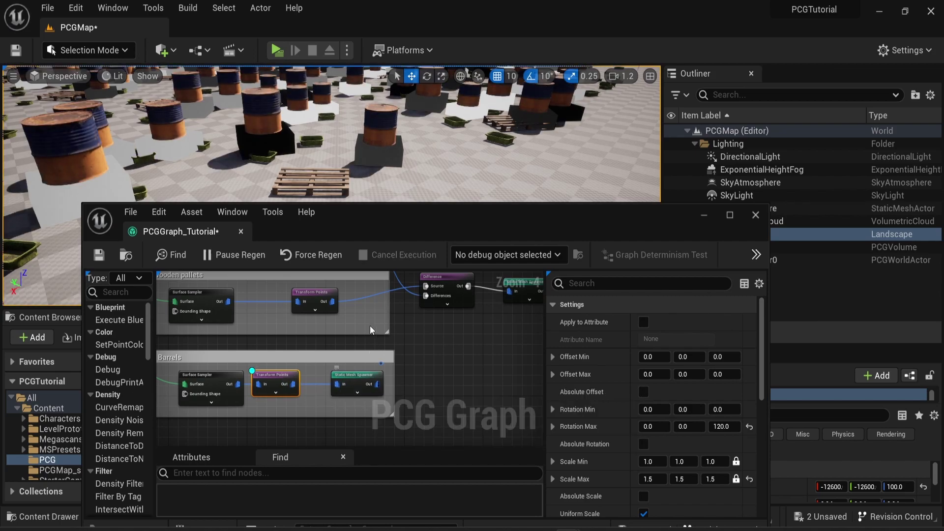
pyautogui.press('d')
pyautogui.press('w')
pyautogui.moveTo(417, 157); pyautogui.dragTo(393, 182, button='right')
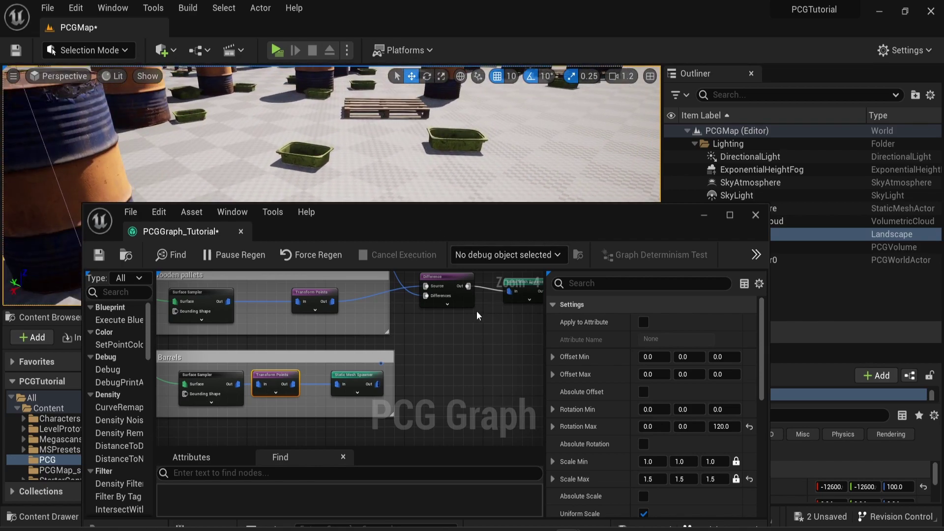
# Enlarge the graph window, move the Barrels Static Mesh Spawner out of its comment box and unlink it from Transform Points.
pyautogui.click(729, 216)
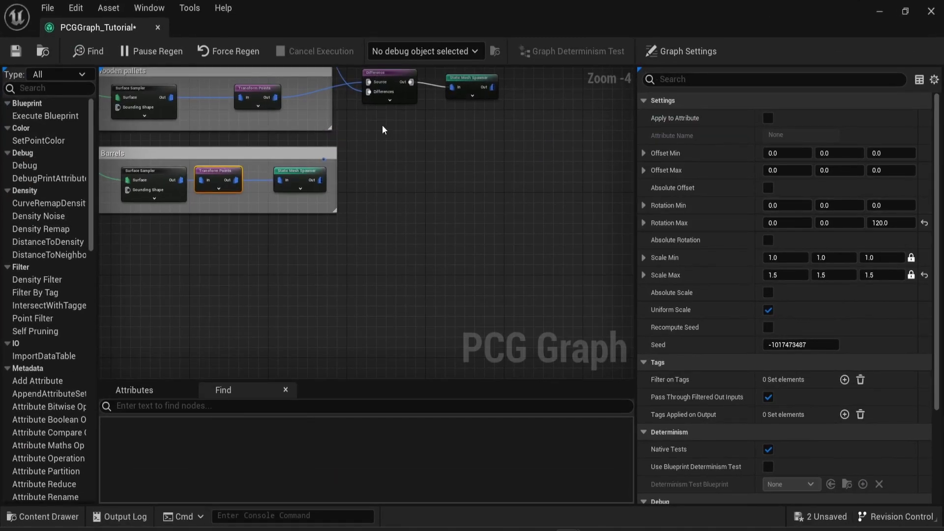
pyautogui.scroll(1, 382, 125)
pyautogui.moveTo(394, 169); pyautogui.dragTo(412, 254, button='right')
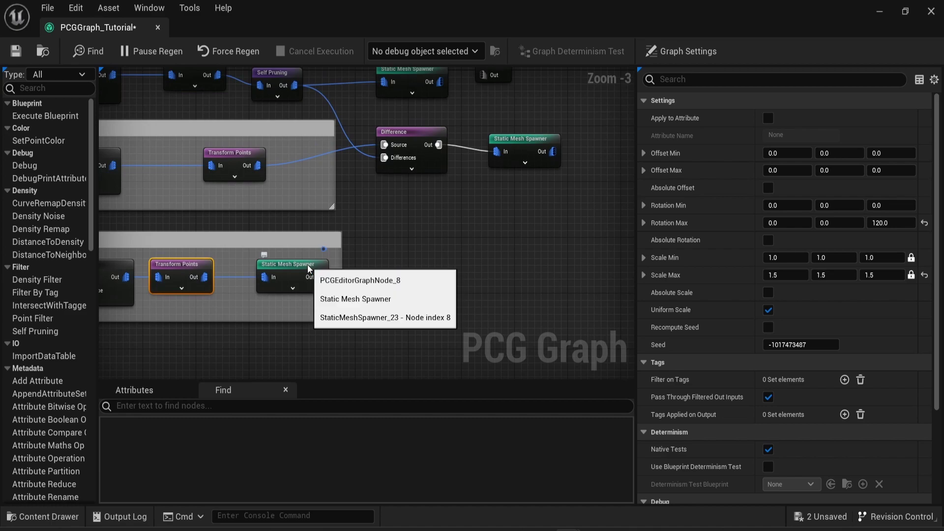
pyautogui.moveTo(308, 264); pyautogui.dragTo(544, 258)
pyautogui.click(451, 275)
pyautogui.keyDown('alt'); pyautogui.click(451, 276); pyautogui.keyUp('alt')
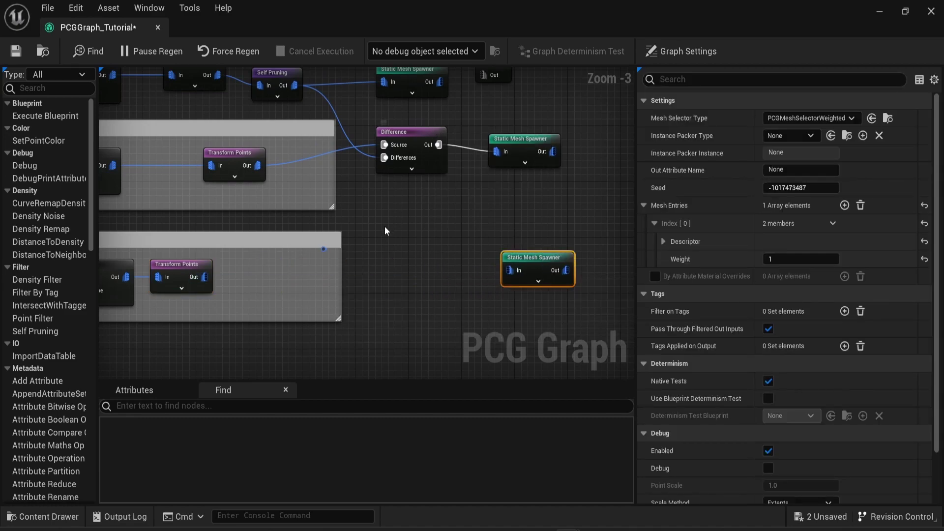
# Add a Difference node beside the Barrels group and connect the Barrels Transform Points output to its Source.
pyautogui.rightClick(370, 255)
pyautogui.write('diff')
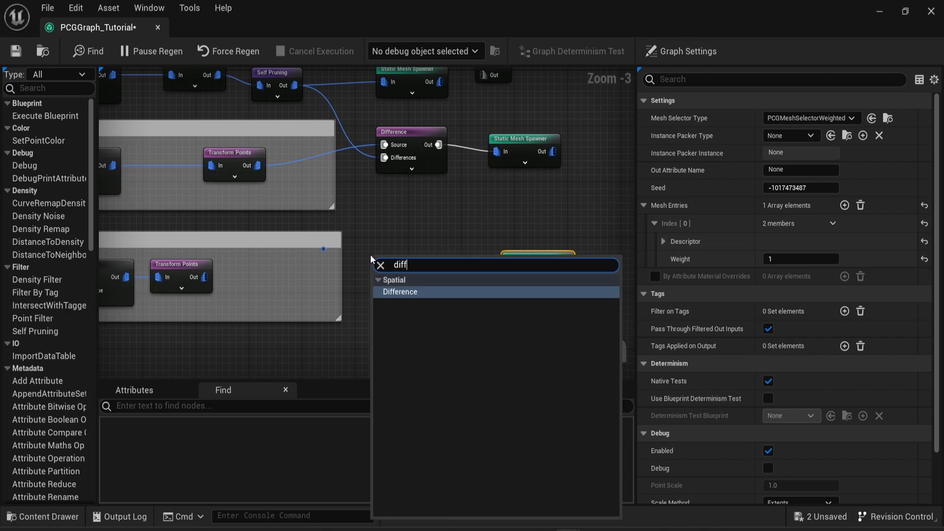
pyautogui.press('Return')
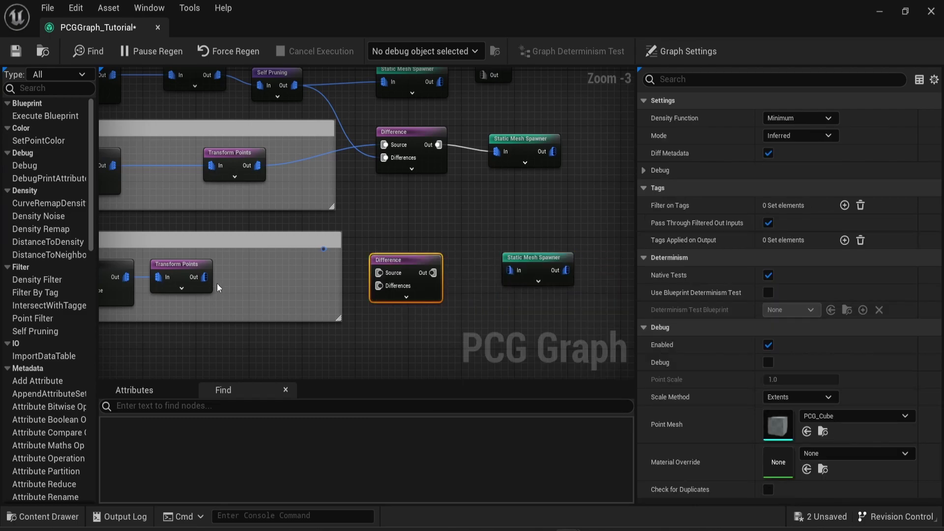
pyautogui.moveTo(206, 277); pyautogui.dragTo(465, 254)
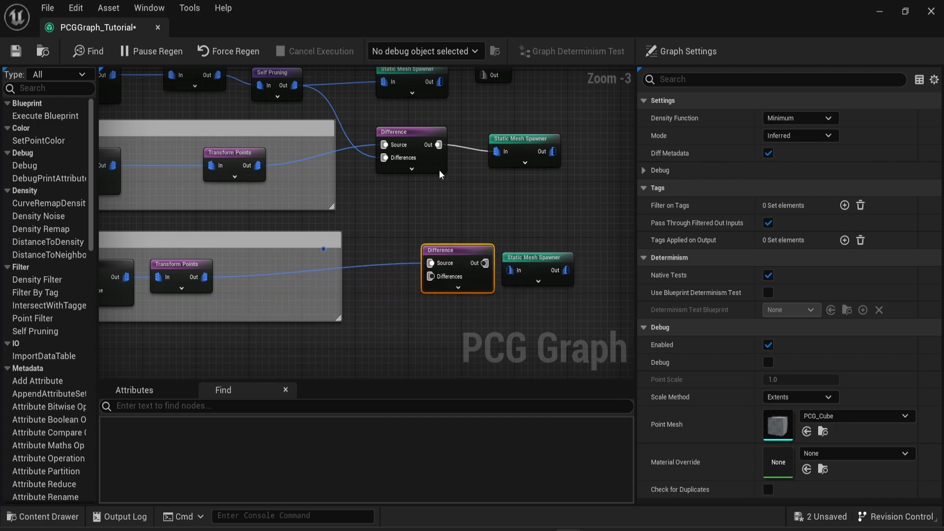
# Connect the Wooden pallets Difference output and the Self Pruning output to the Barrels Difference node's Differences input.
pyautogui.moveTo(433, 137); pyautogui.dragTo(430, 276)
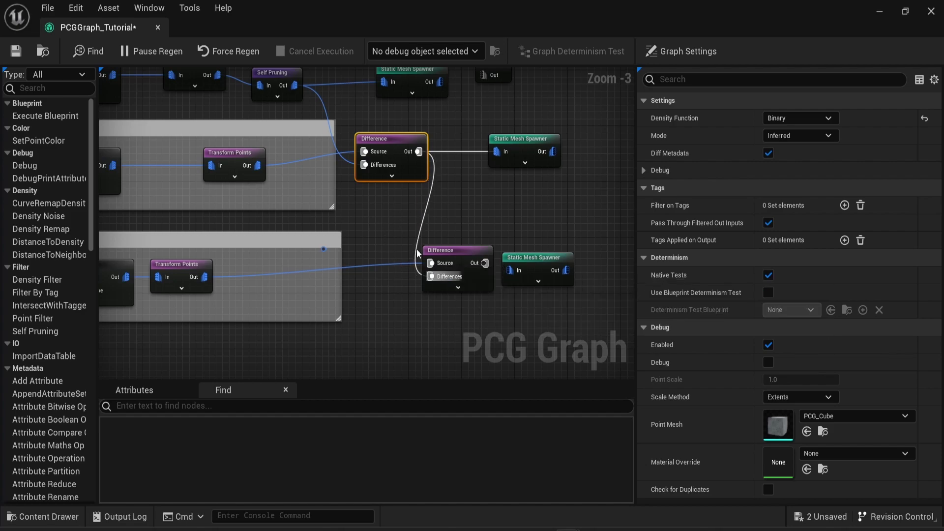
pyautogui.scroll(-1, 376, 202)
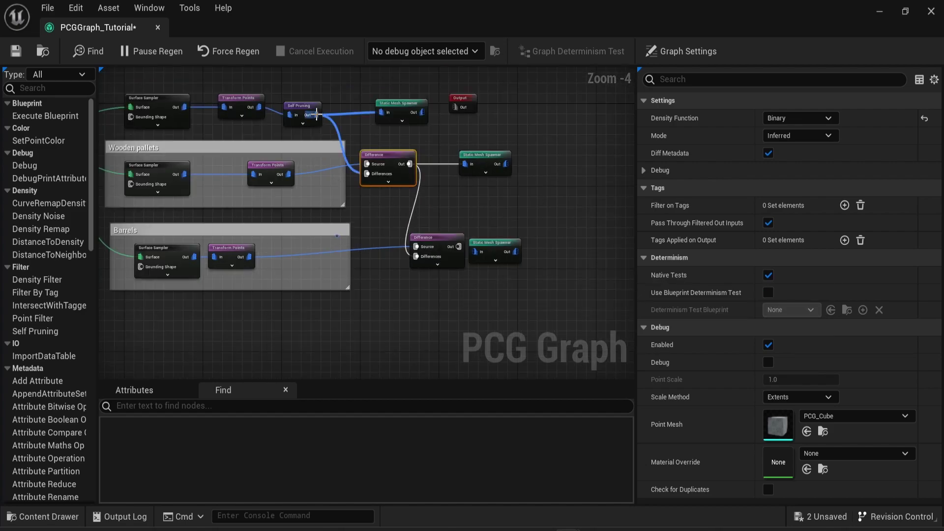
pyautogui.moveTo(316, 114); pyautogui.dragTo(420, 257)
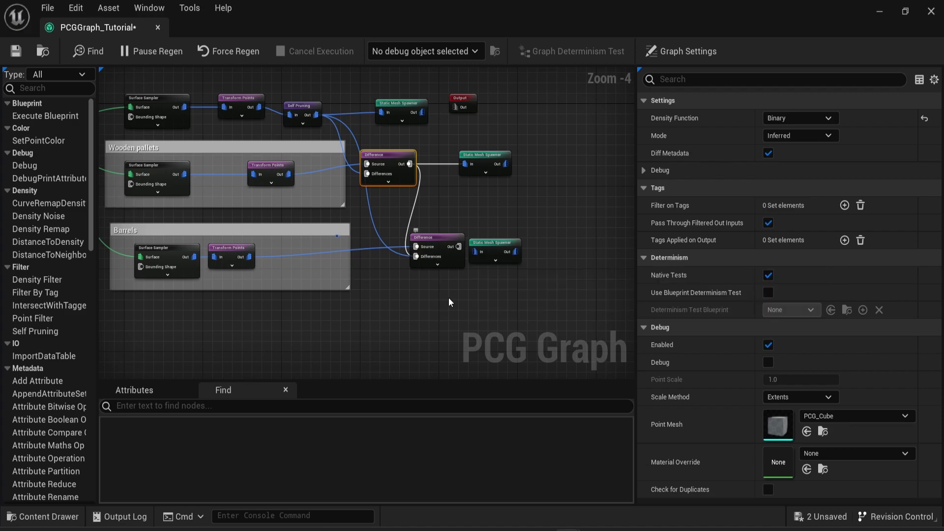
# Set the Barrels Difference node's Density Function to Binary and connect its output to the Barrels Static Mesh Spawner.
pyautogui.moveTo(331, 27); pyautogui.dragTo(351, 235)
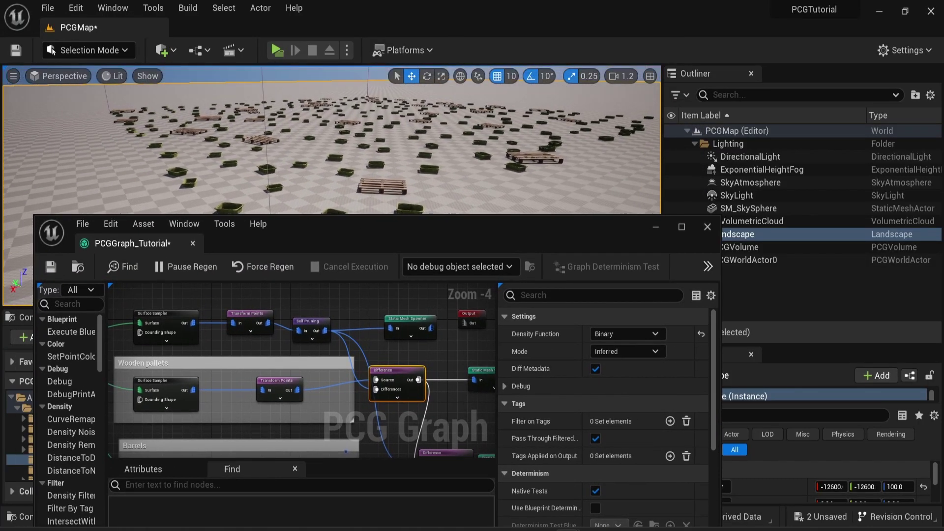
pyautogui.moveTo(413, 409); pyautogui.dragTo(367, 298, button='right')
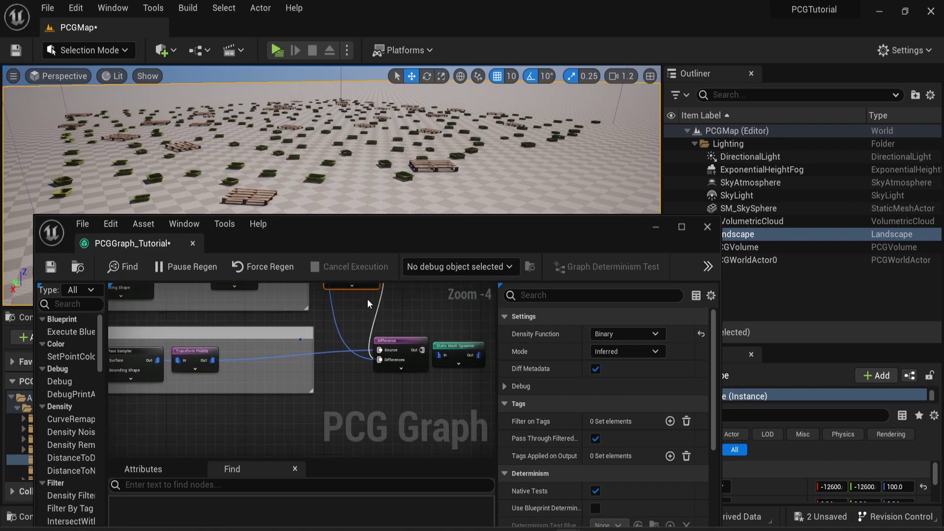
pyautogui.moveTo(448, 352); pyautogui.dragTo(474, 343)
pyautogui.click(409, 343)
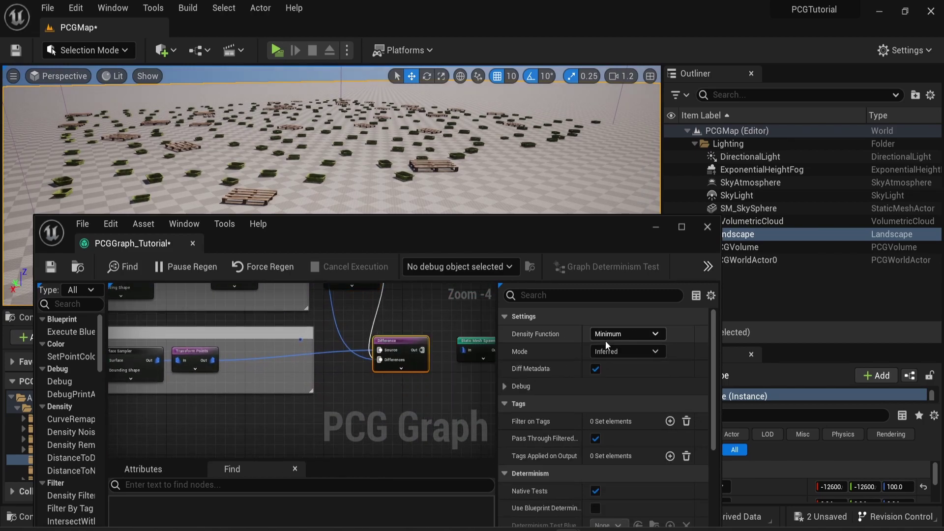
pyautogui.click(610, 334)
pyautogui.click(615, 373)
pyautogui.moveTo(422, 349); pyautogui.dragTo(462, 349)
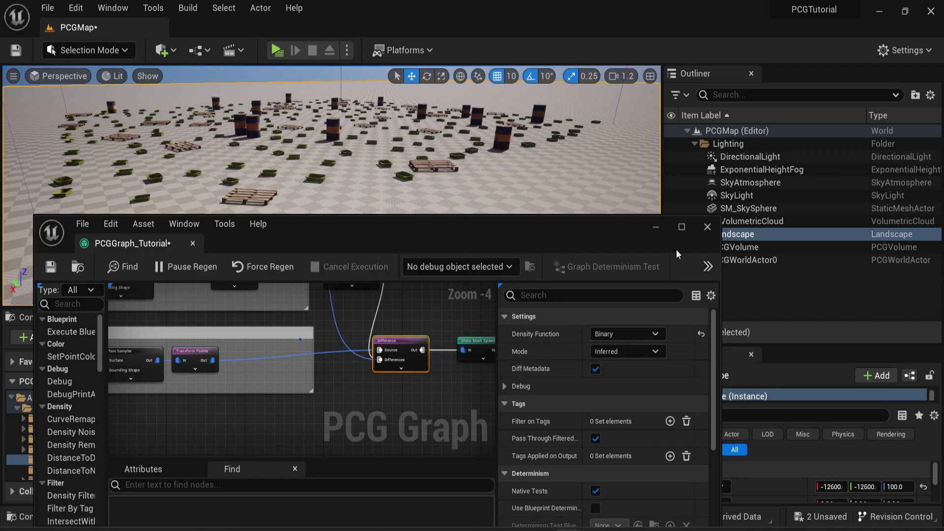
# Minimize the graph window and inspect the level for overlapping trays, pallets and barrels.
pyautogui.click(655, 227)
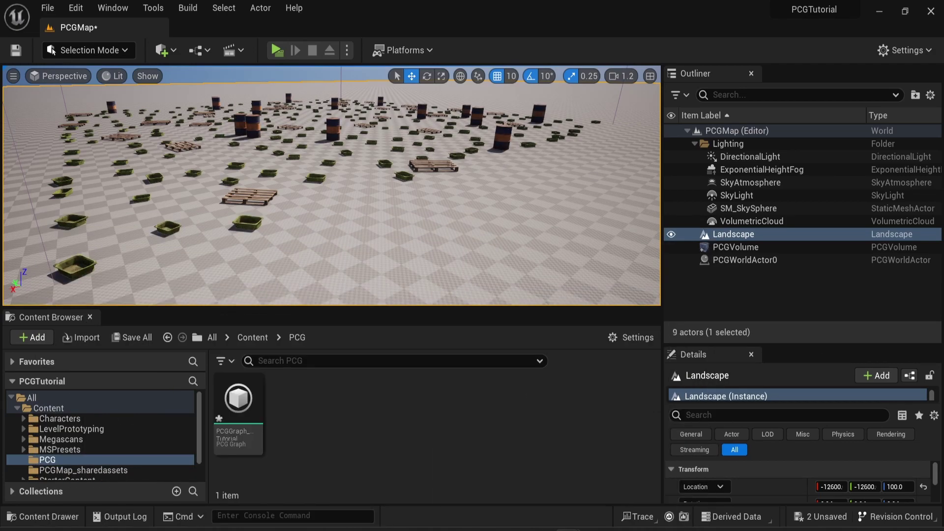
pyautogui.moveTo(305, 120); pyautogui.dragTo(278, 162, button='right')
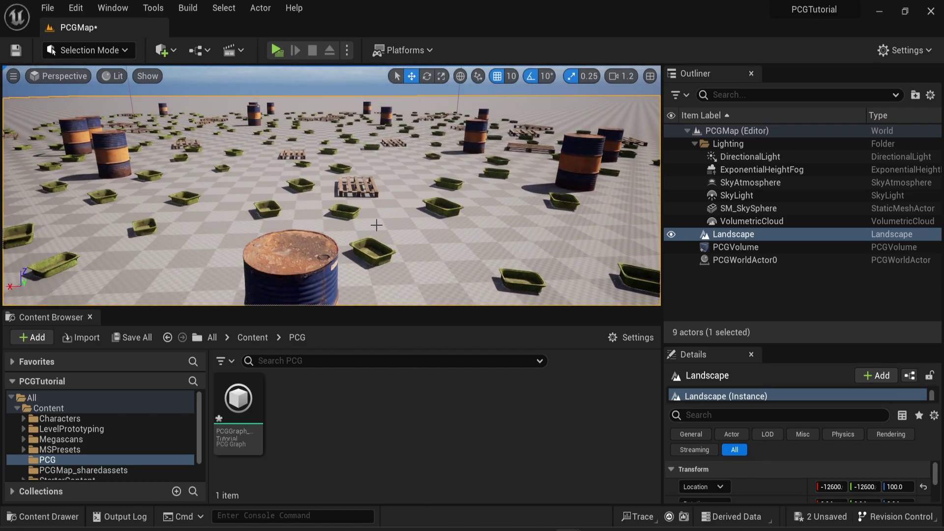
pyautogui.moveTo(376, 225); pyautogui.dragTo(276, 227, button='right')
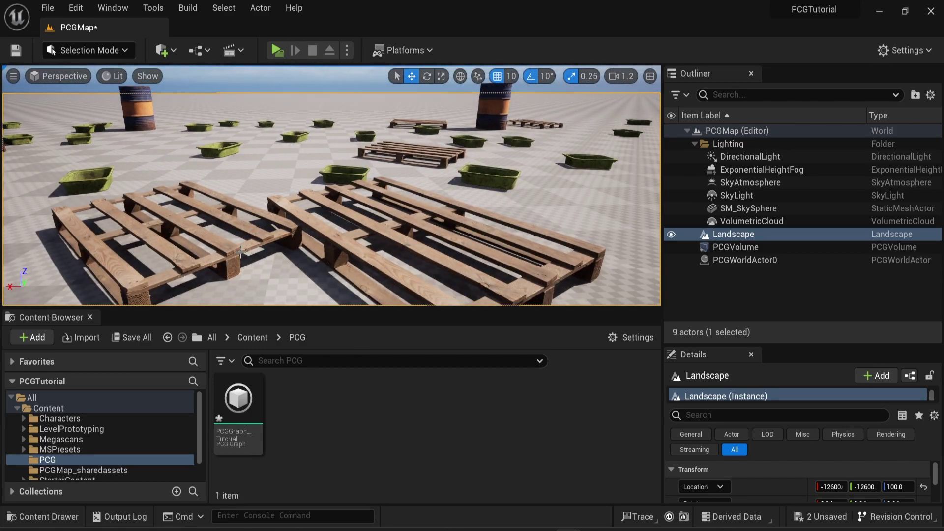
# Return to the graph and insert a Self Pruning node between the Wooden pallets Transform Points and the Difference node's Source.
pyautogui.moveTo(607, 517)
pyautogui.click(618, 503)
pyautogui.click(681, 226)
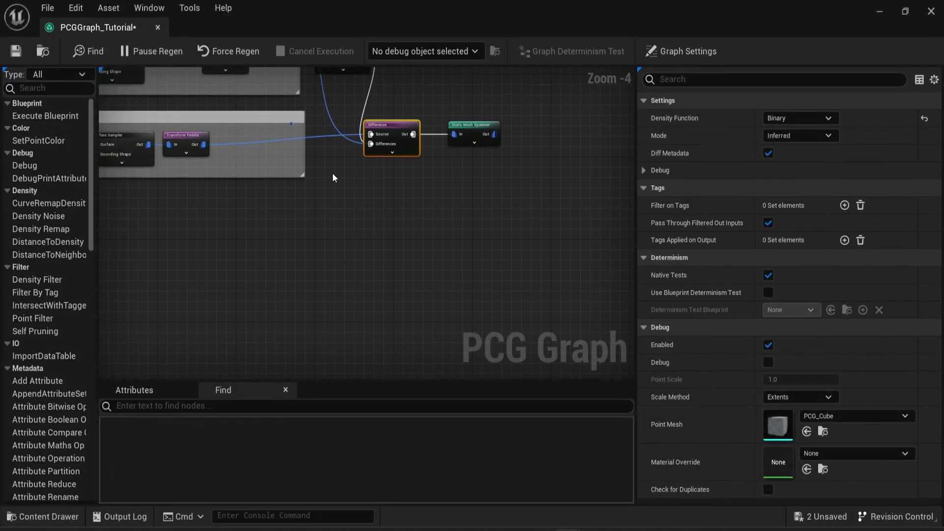
pyautogui.moveTo(332, 173); pyautogui.dragTo(377, 246, button='right')
pyautogui.scroll(2, 377, 245)
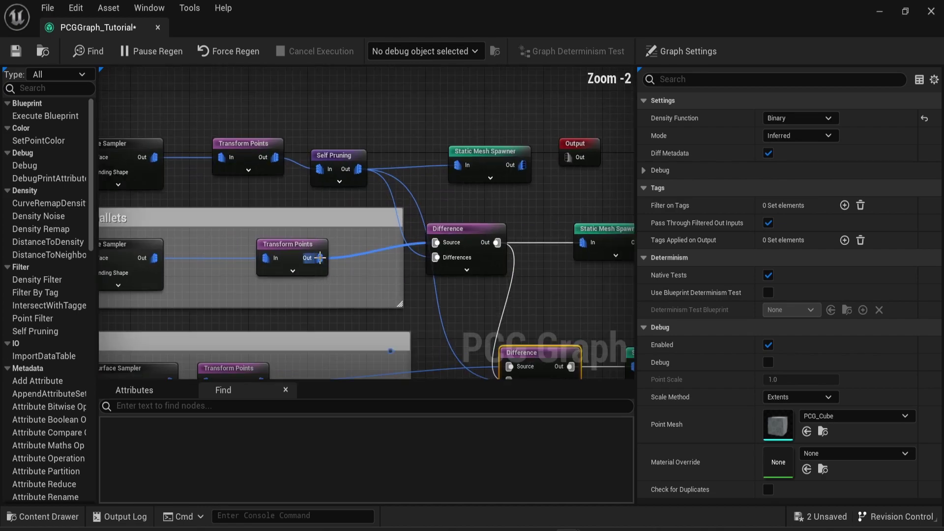
pyautogui.click(278, 244)
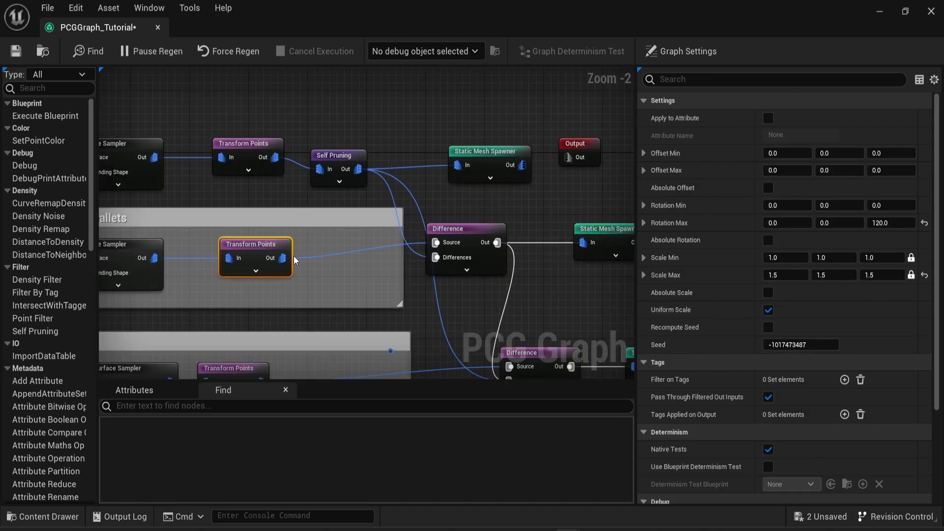
pyautogui.moveTo(282, 257); pyautogui.dragTo(313, 250)
pyautogui.write('self')
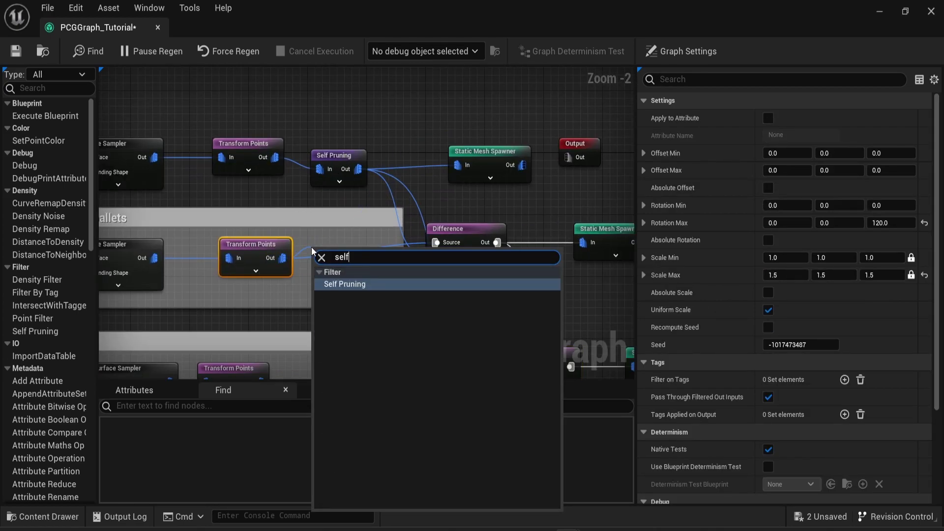
pyautogui.press('Return')
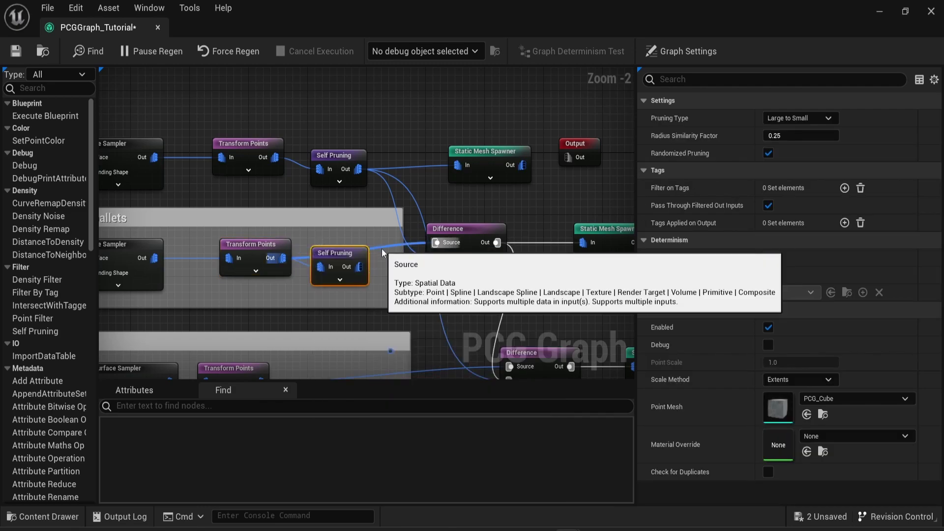
pyautogui.click(382, 249)
pyautogui.moveTo(359, 267); pyautogui.dragTo(445, 243)
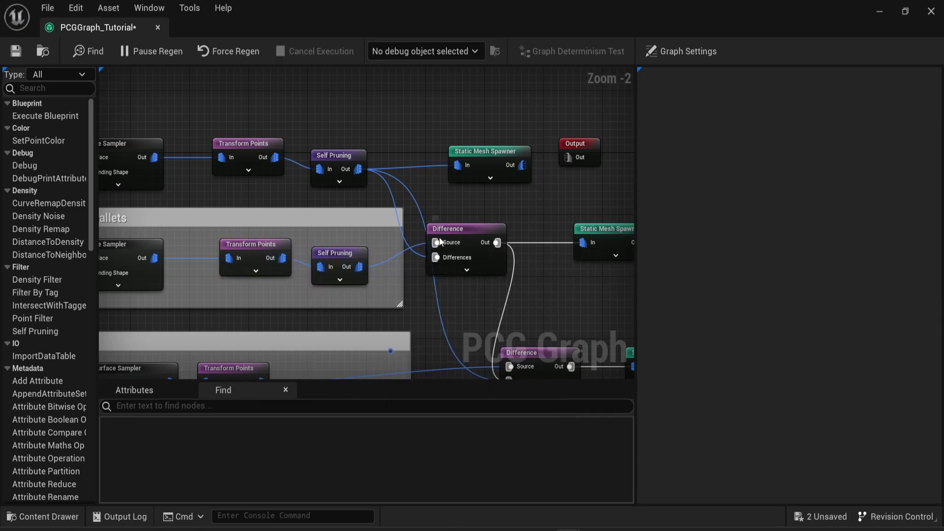
# Save the graph and view the regenerated layout in the level.
pyautogui.hotkey('ctrl', 's')
pyautogui.click(877, 7)
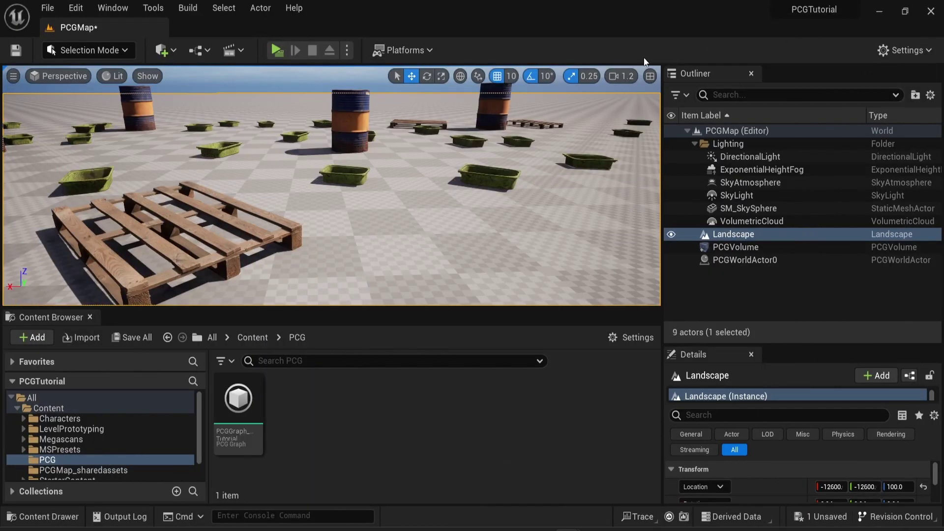
pyautogui.scroll(-6, 425, 170)
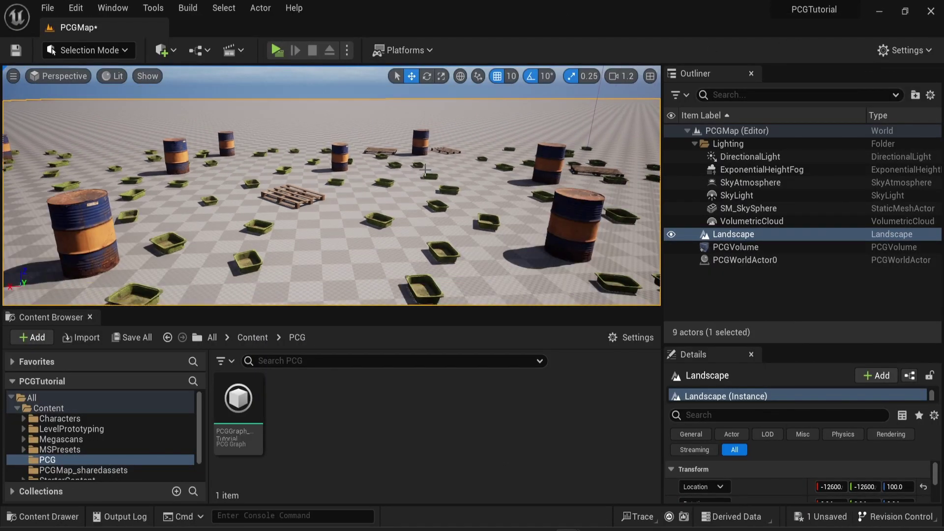